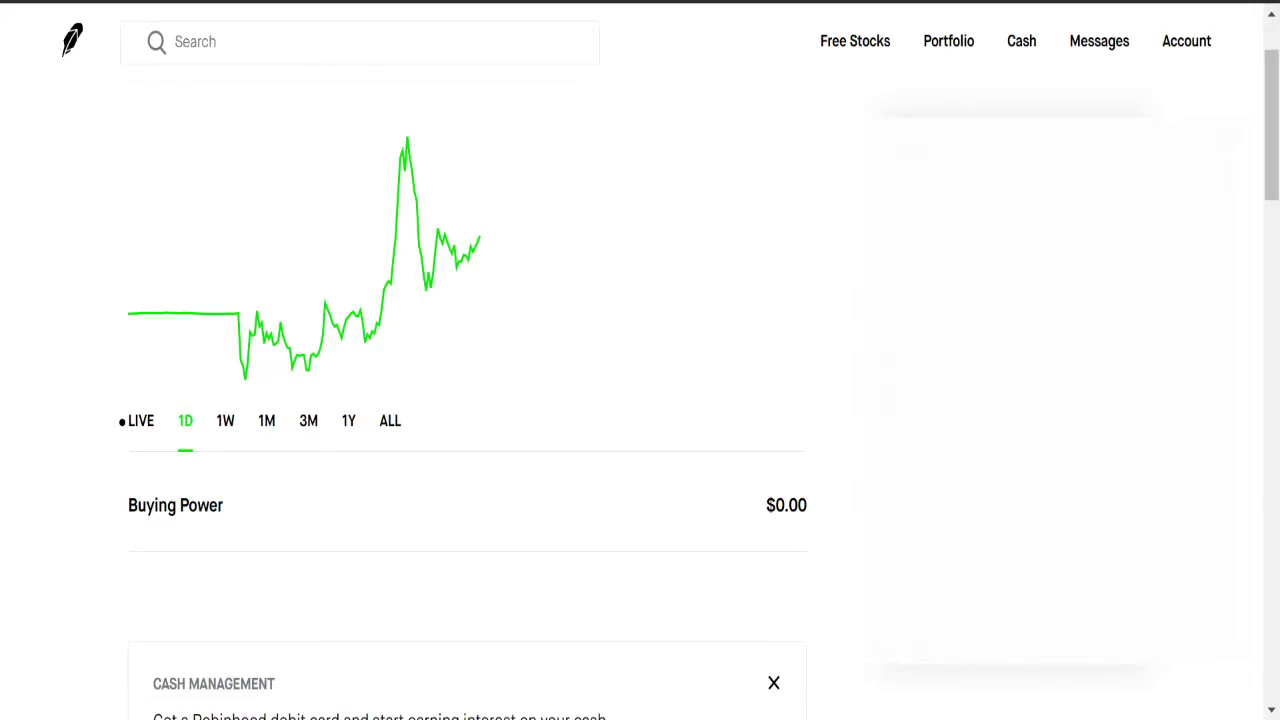
Open the Ford Motor stock and set up a sell order for 1 share.
left_click(969, 708)
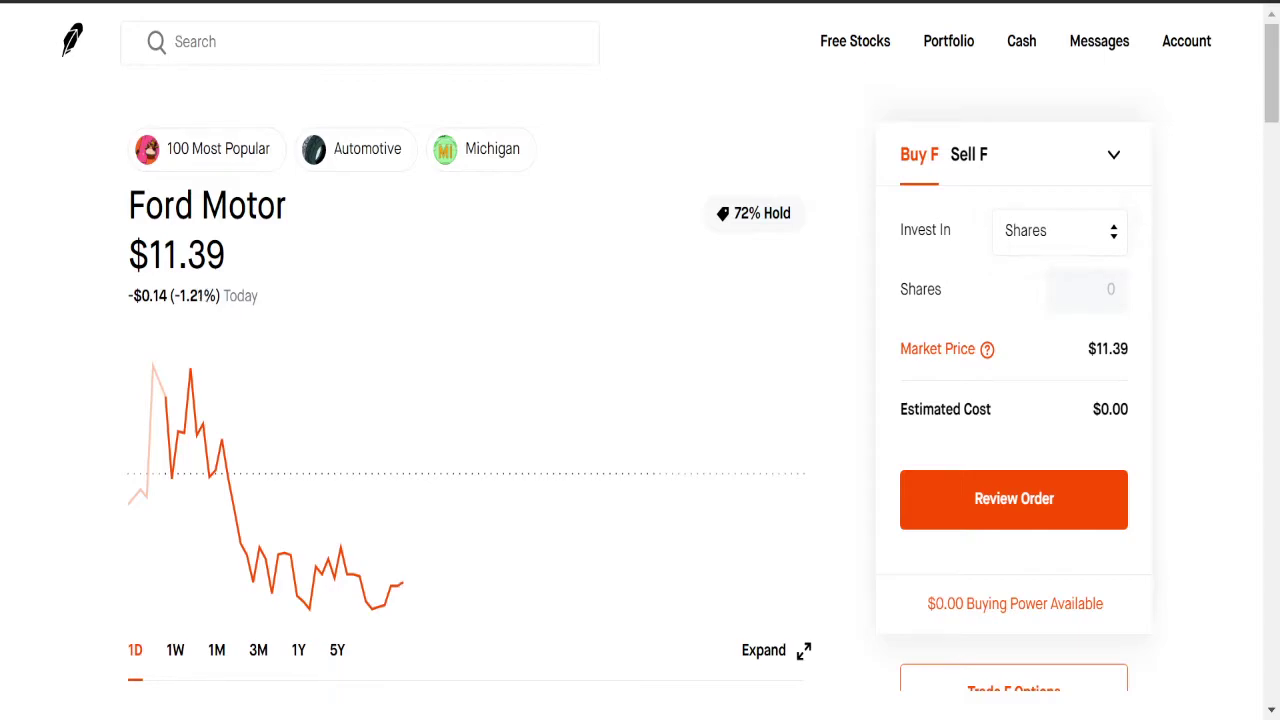
left_click(967, 158)
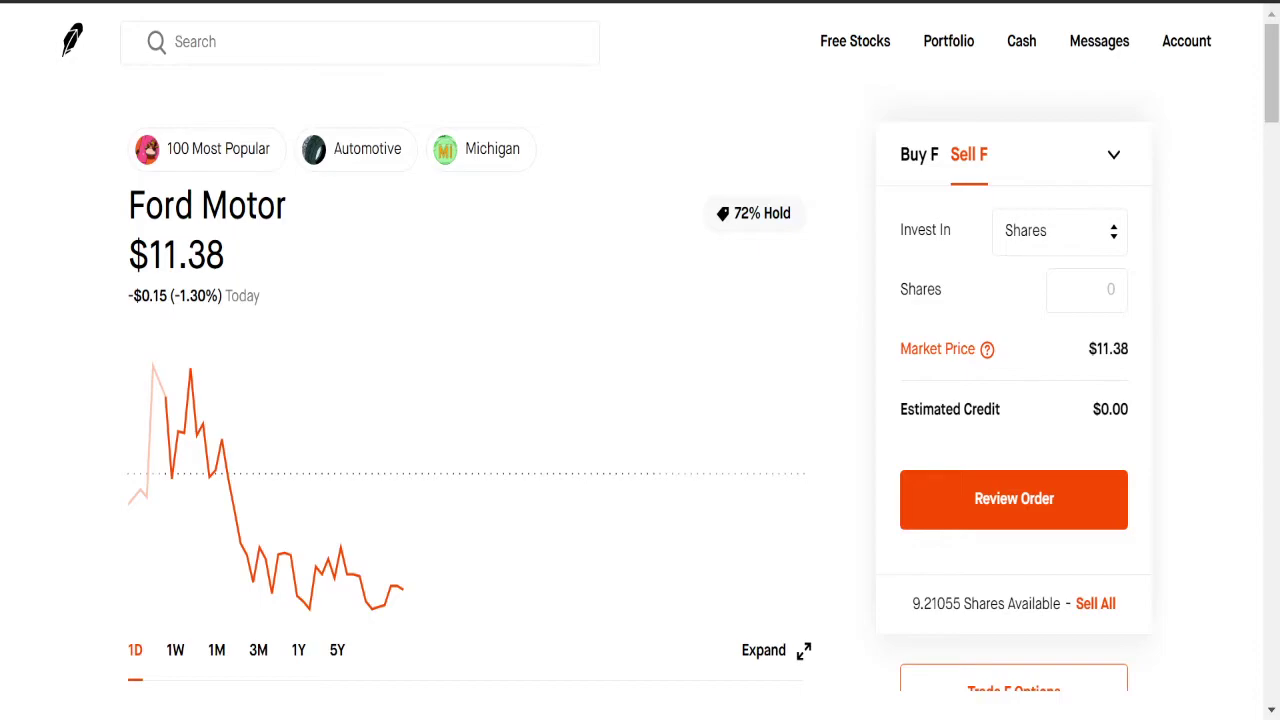
left_click(1072, 288)
type("1")
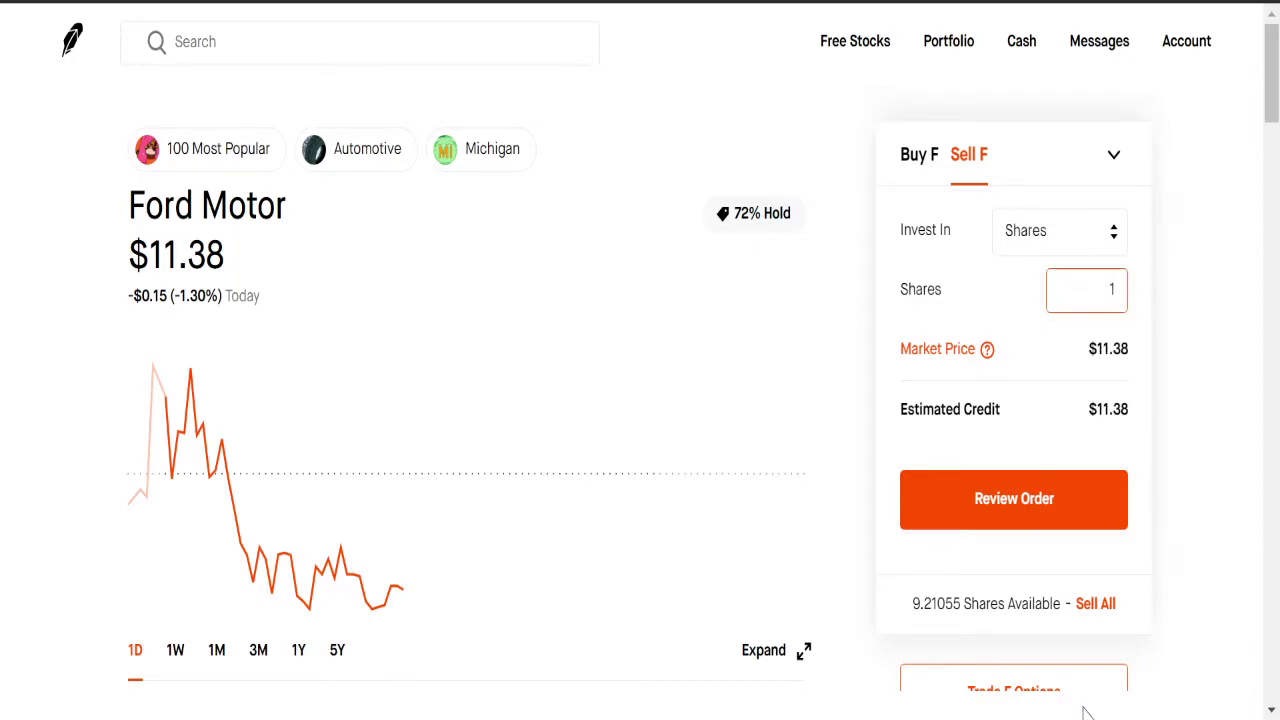
key("Tab")
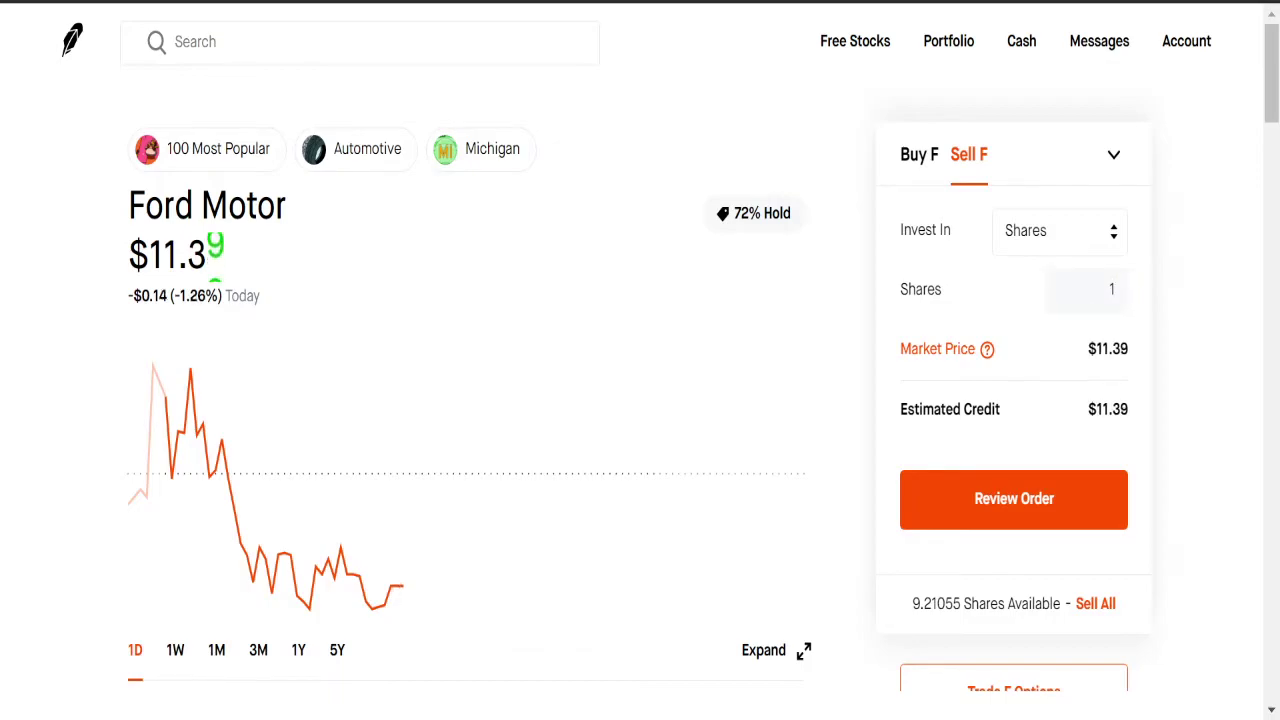
Clear the number of shares to sell and replace it with a fractional quantity of 0.50.
double_click(1126, 296)
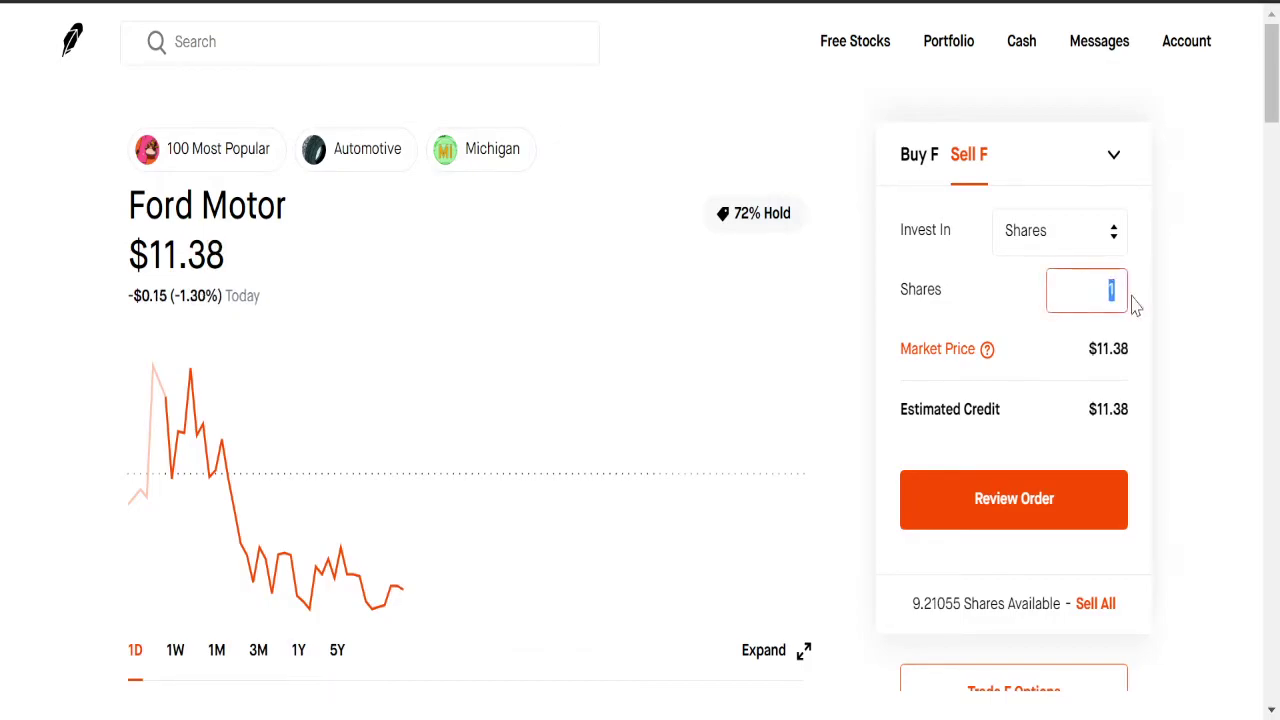
key("BackSpace")
key("Tab")
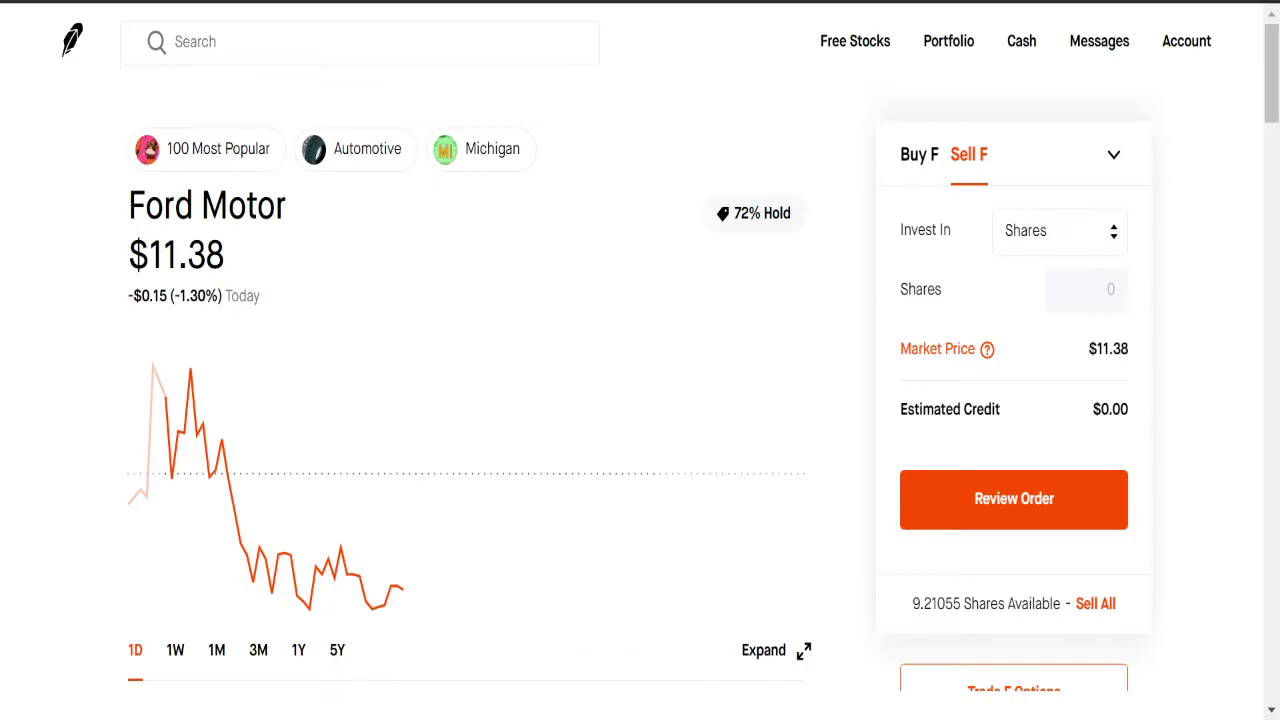
left_click(1101, 287)
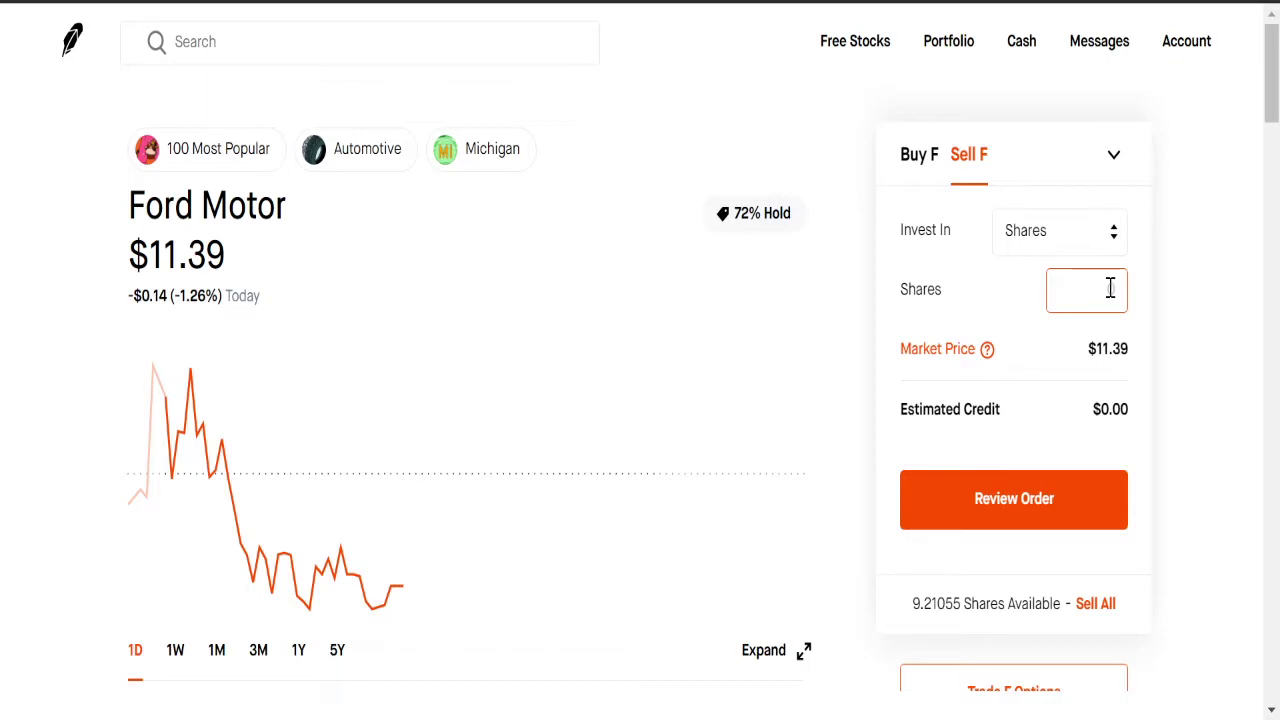
type("1")
key("BackSpace")
type("0.5")
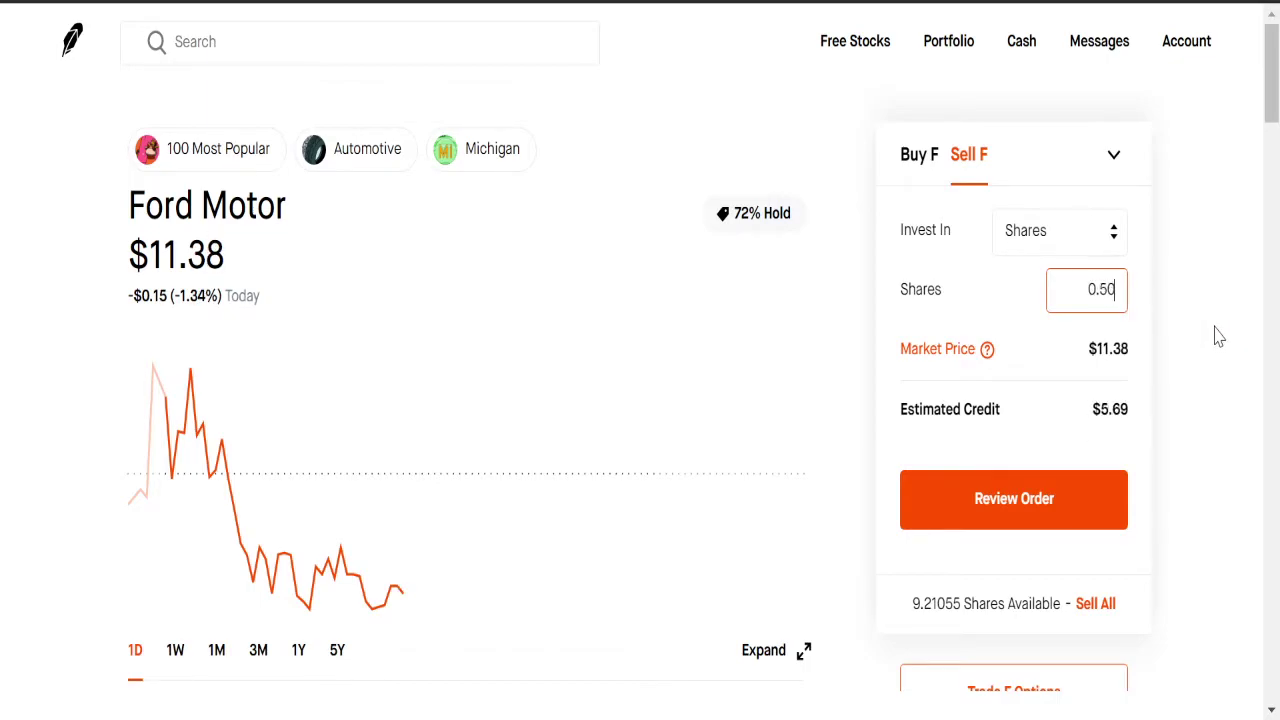
Replace the fractional share quantity in the Ford sell order with 1 share.
key("BackSpace")
type(".01")
key("BackSpace")
key("BackSpace")
key("BackSpace")
type("1")
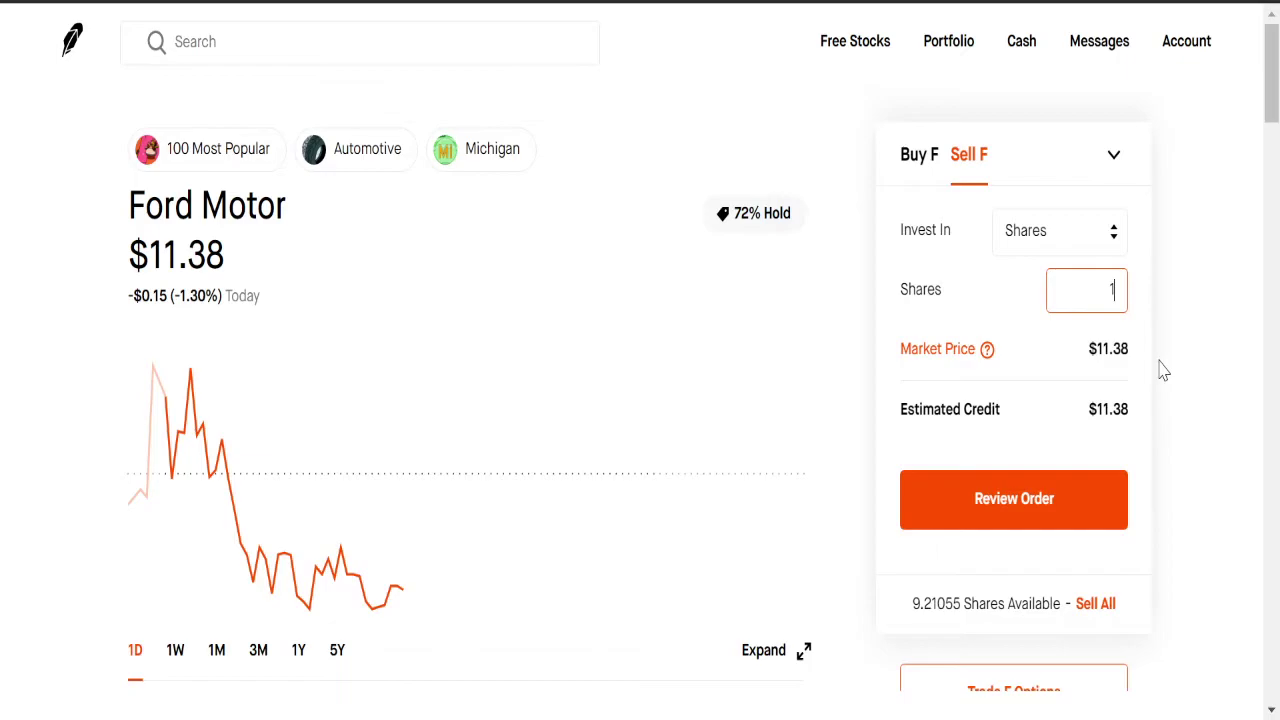
Check the market price and switch the sell order from shares to Dollars.
left_click_drag(1088, 348, 1130, 350)
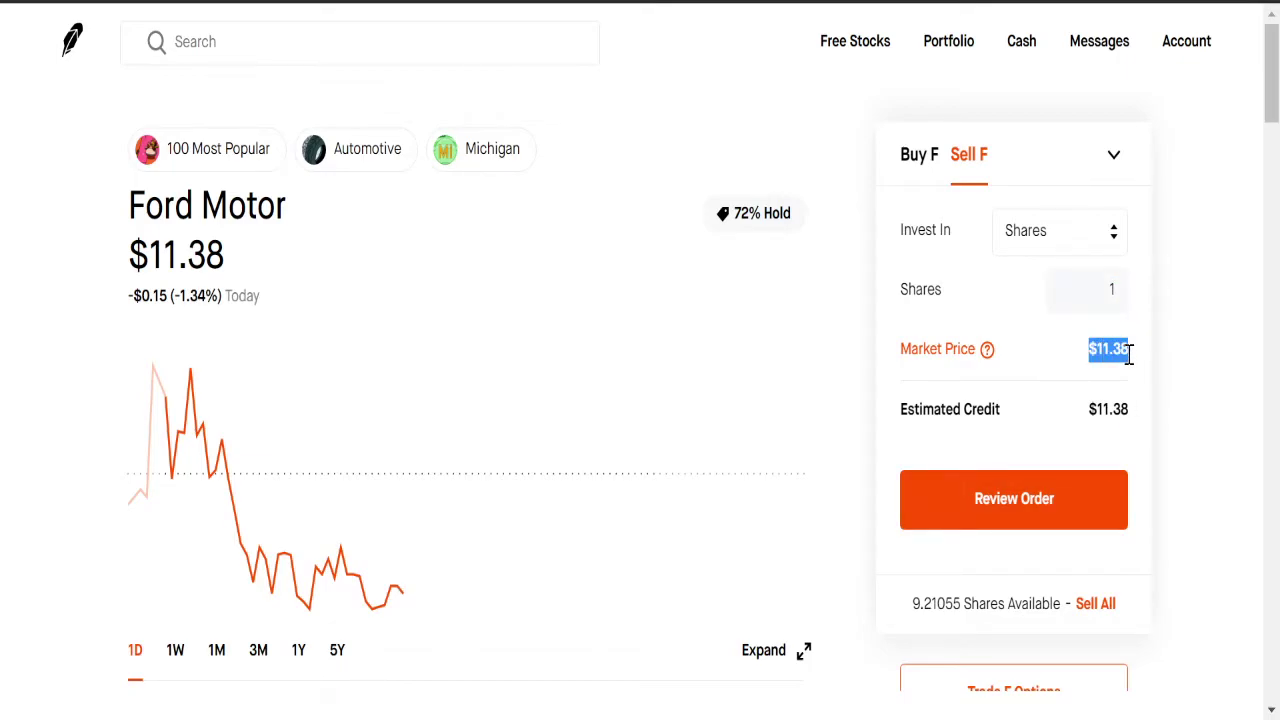
left_click(1062, 250)
left_click(1060, 256)
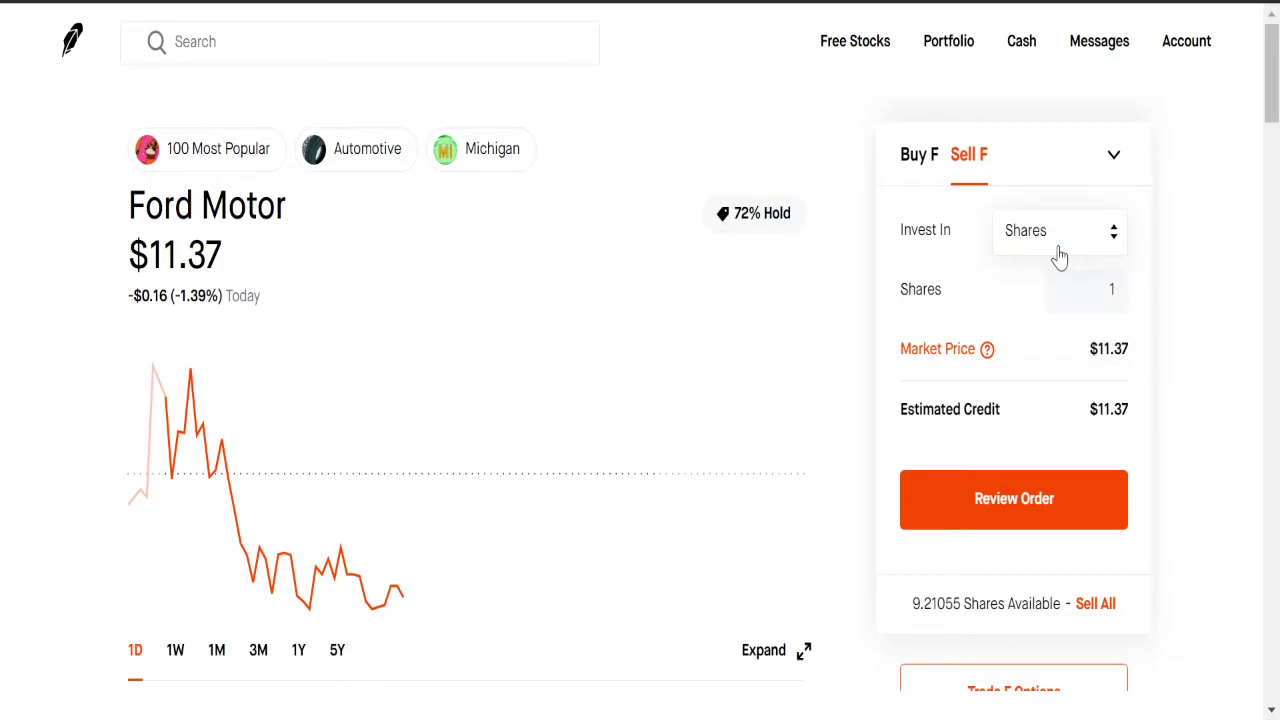
left_click(1060, 256)
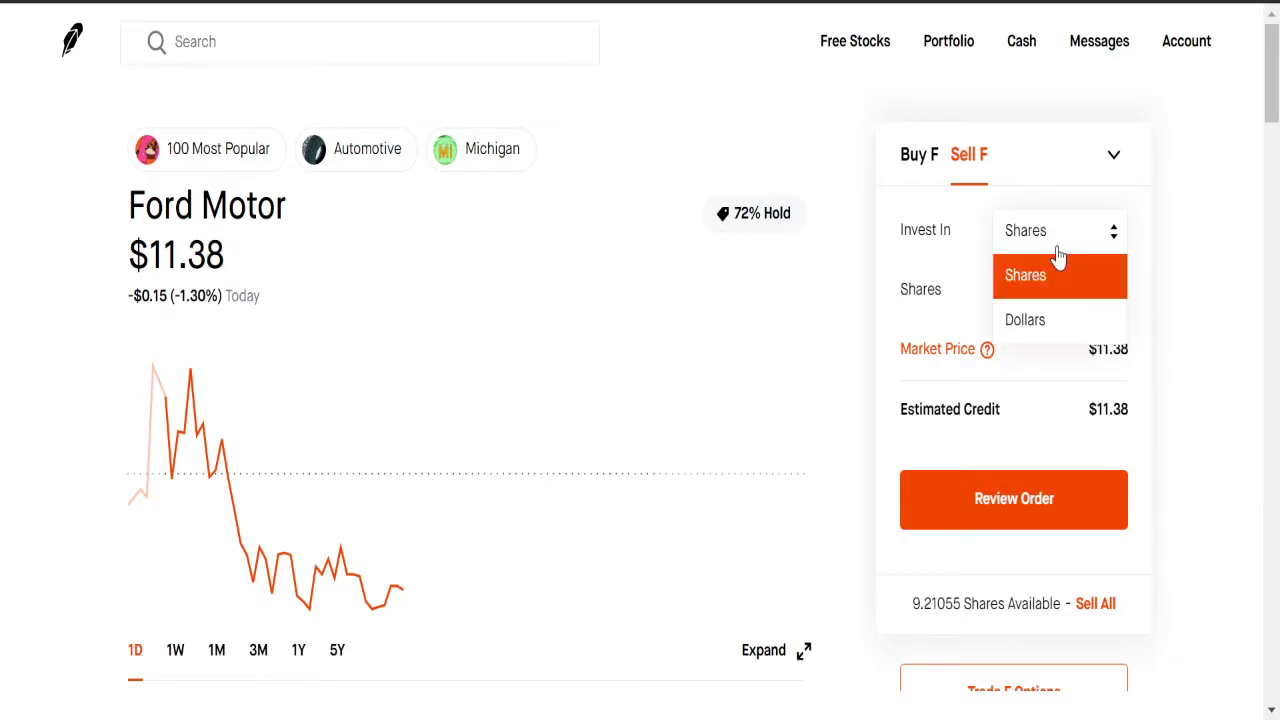
left_click(1034, 325)
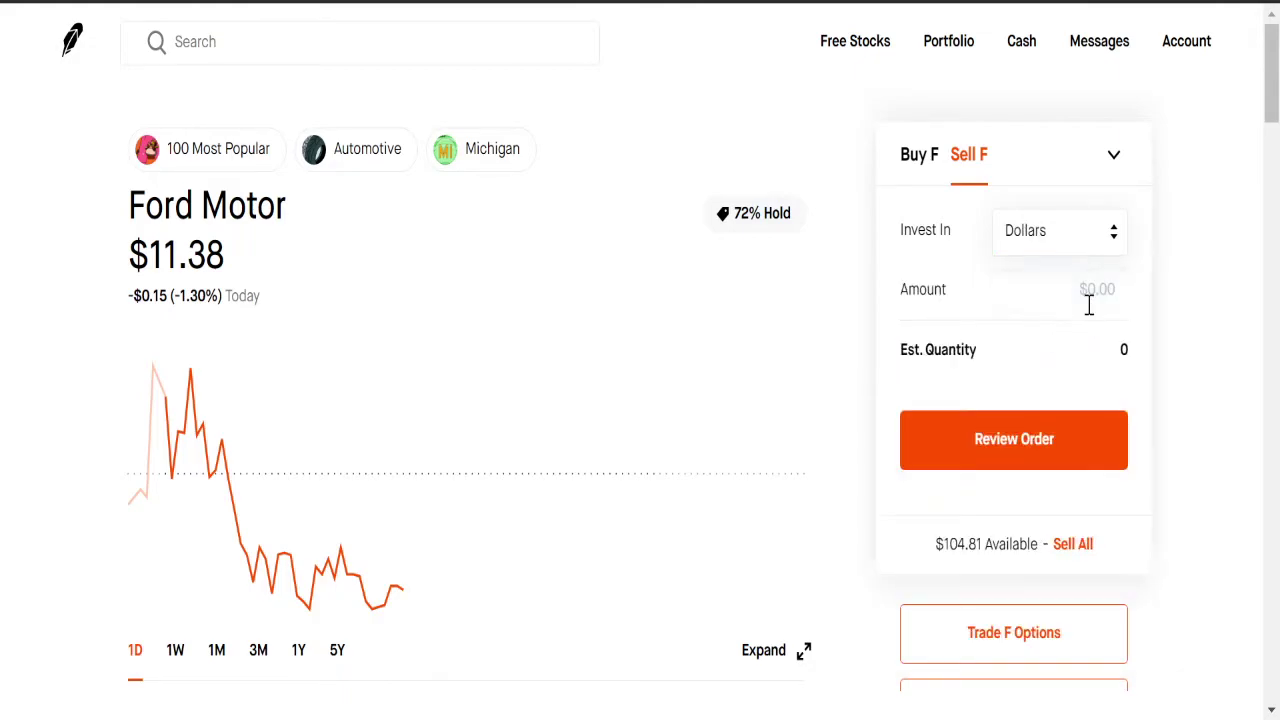
left_click(1066, 292)
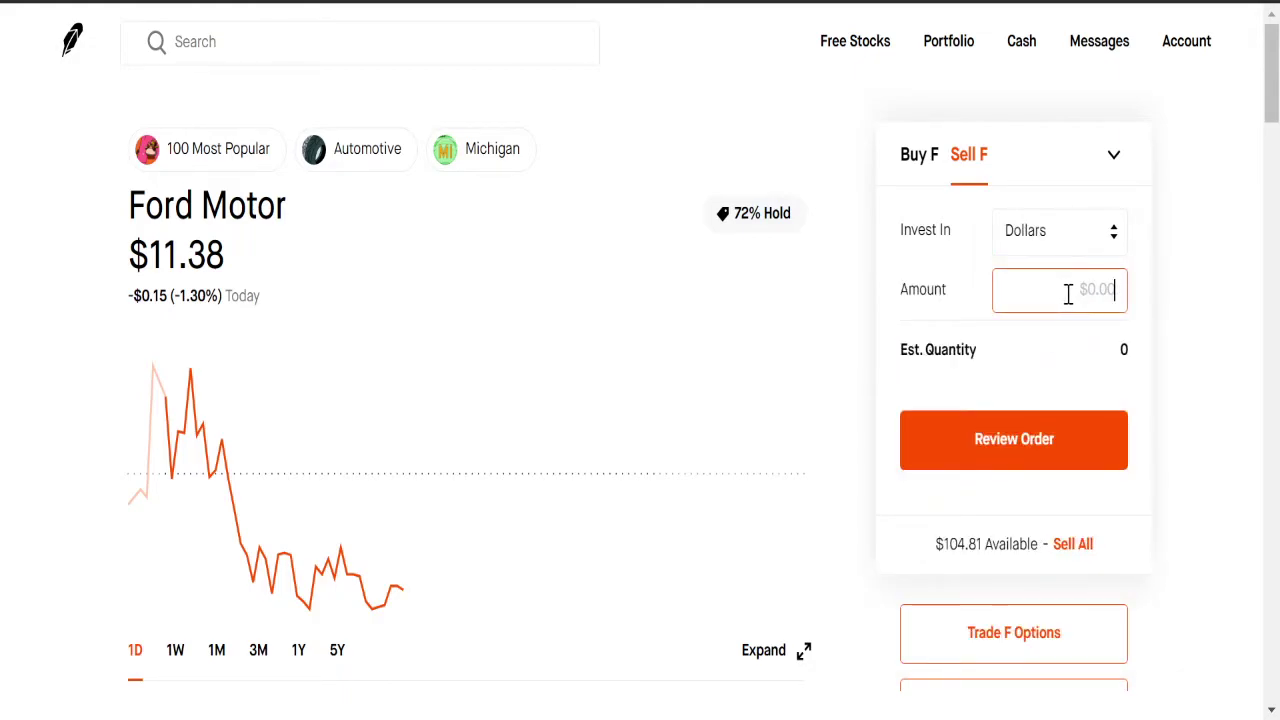
Check the dollar value available to sell and set the sell amount to $50.
left_click_drag(934, 544, 985, 544)
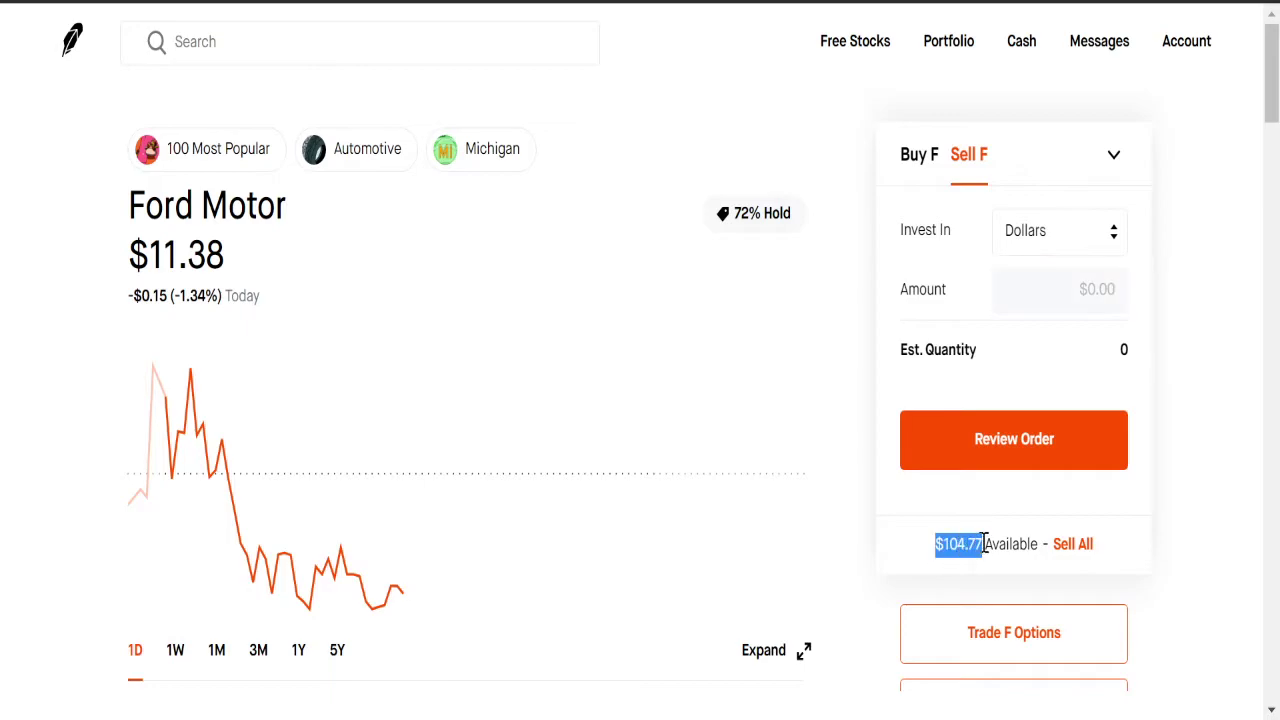
left_click(1057, 287)
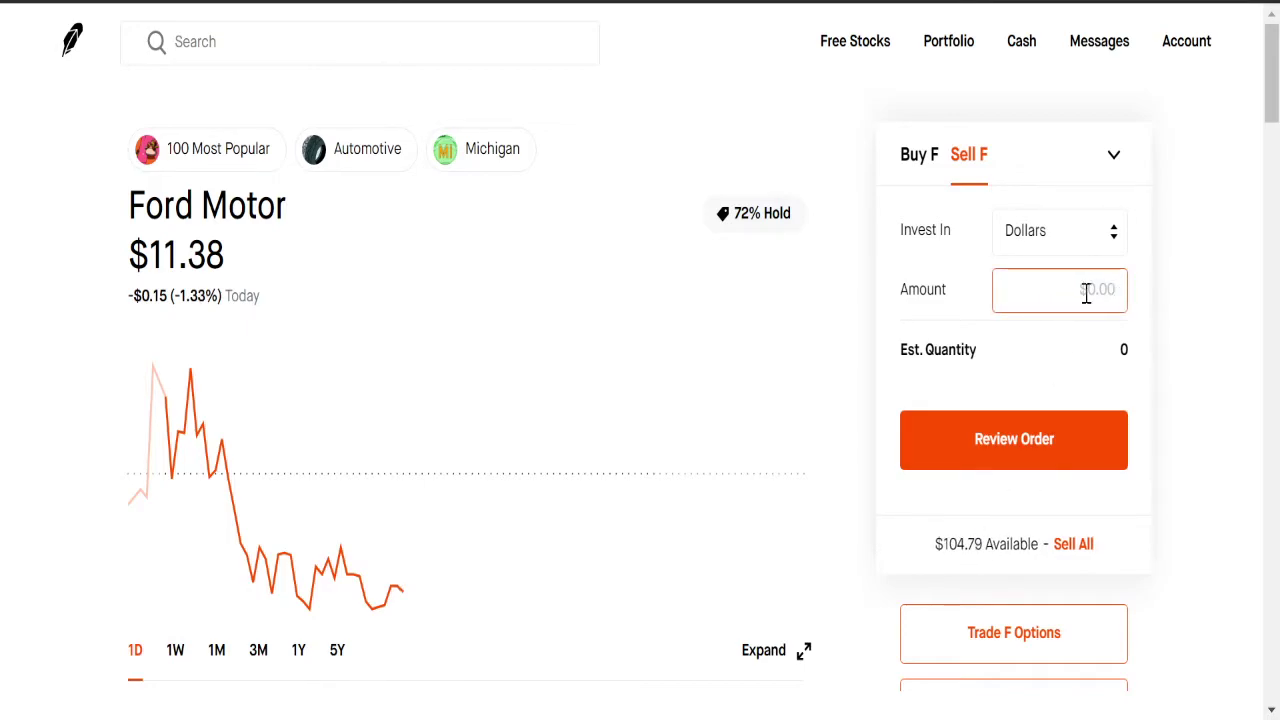
type("4")
key("BackSpace")
type("50")
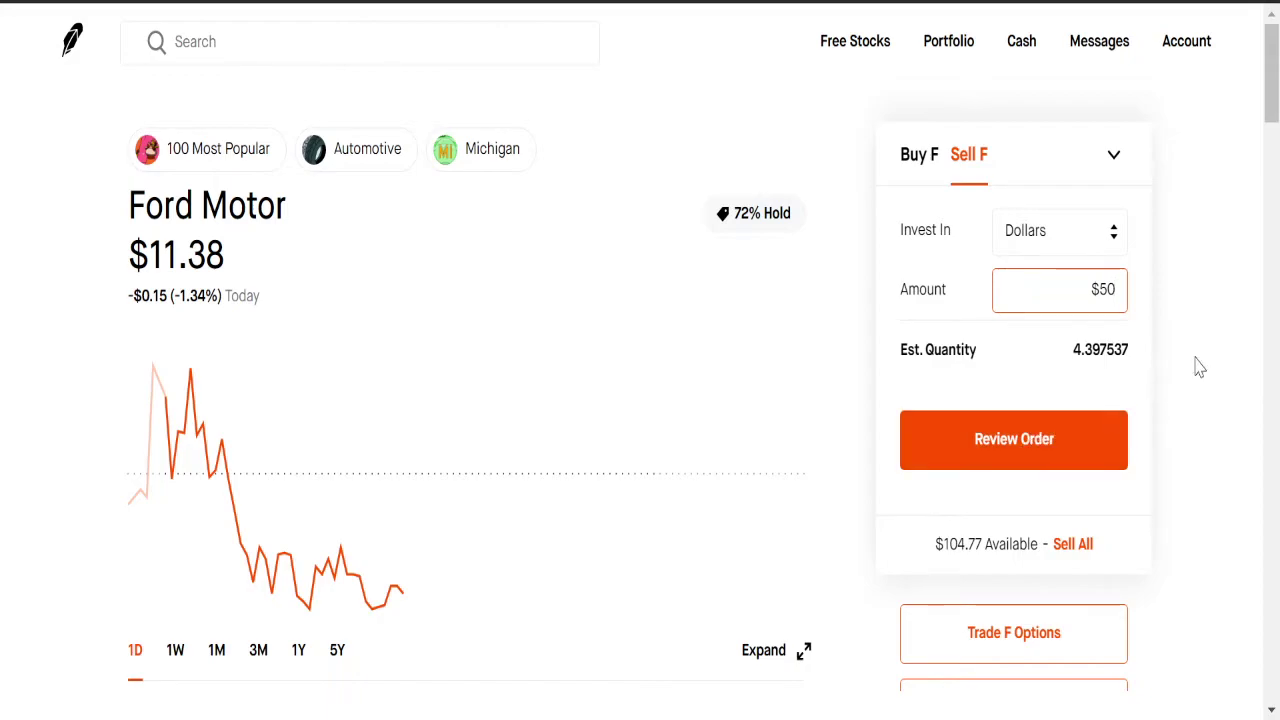
Clear the dollar amount and switch the sell order back to Shares.
key("BackSpace")
key("BackSpace")
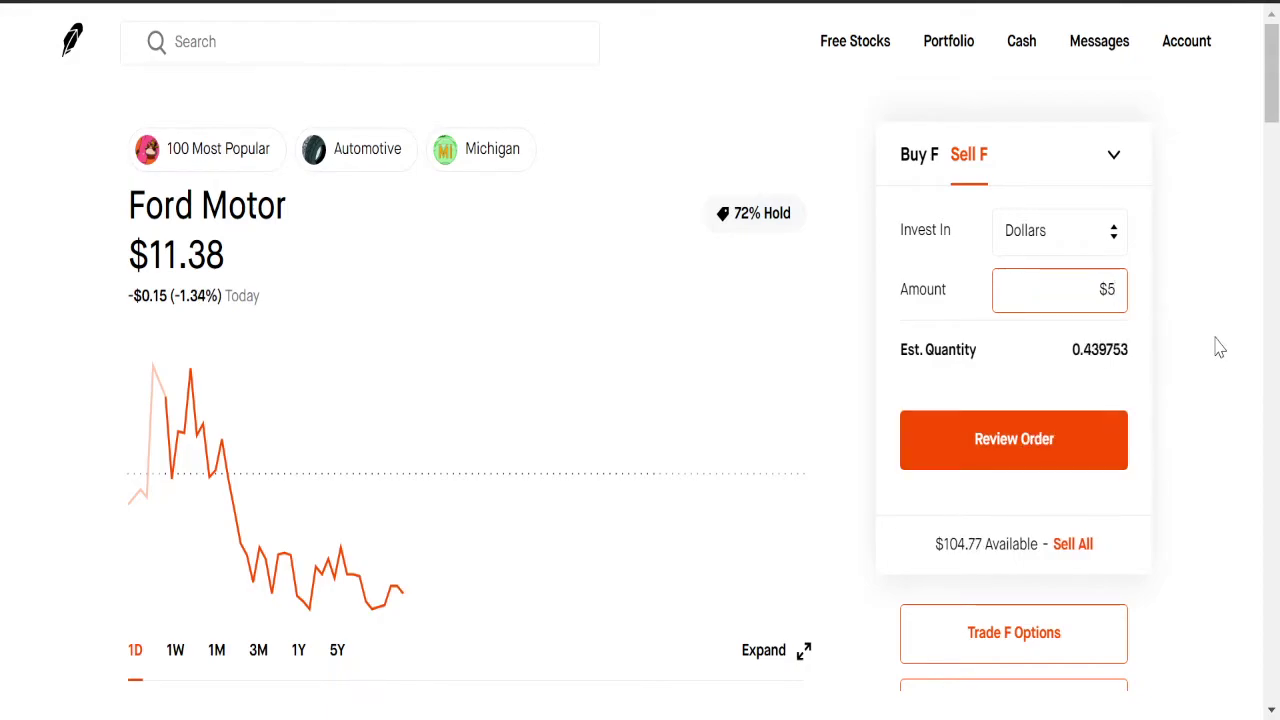
left_click(1083, 245)
left_click(1064, 272)
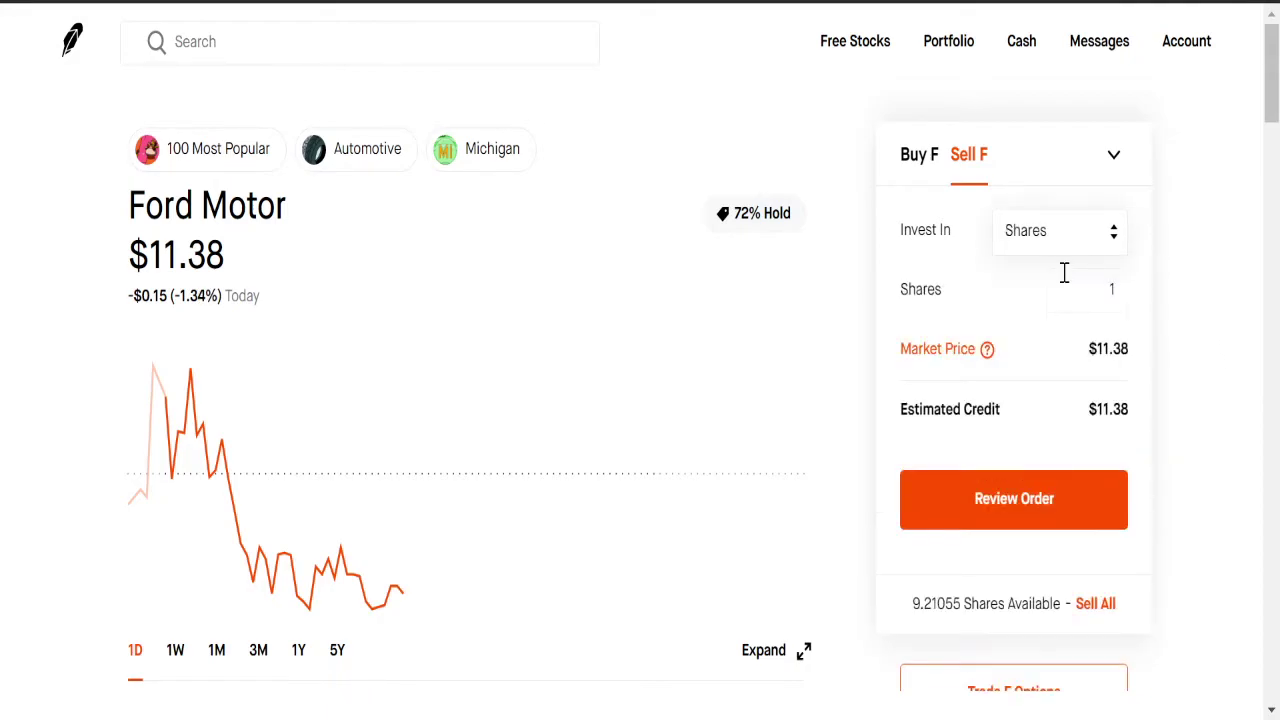
Review the order types with Market Order selected and examine the market price of the Ford shares.
left_click(1113, 165)
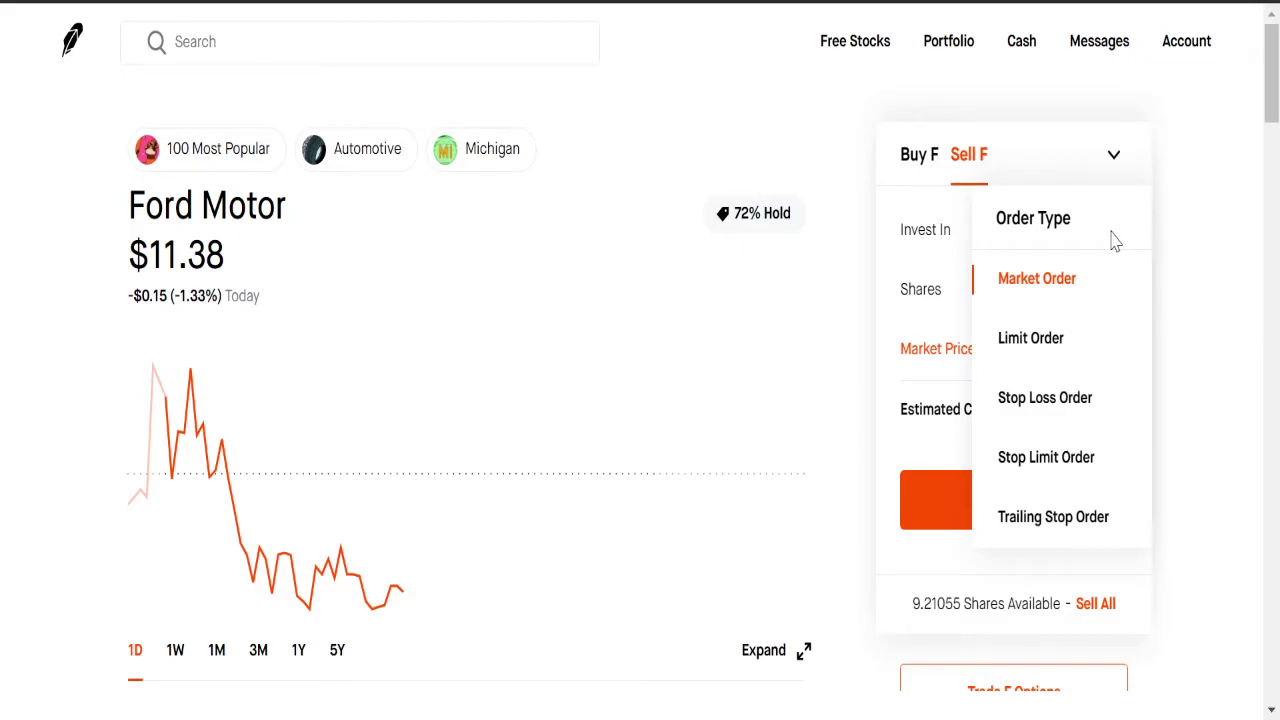
left_click(1040, 283)
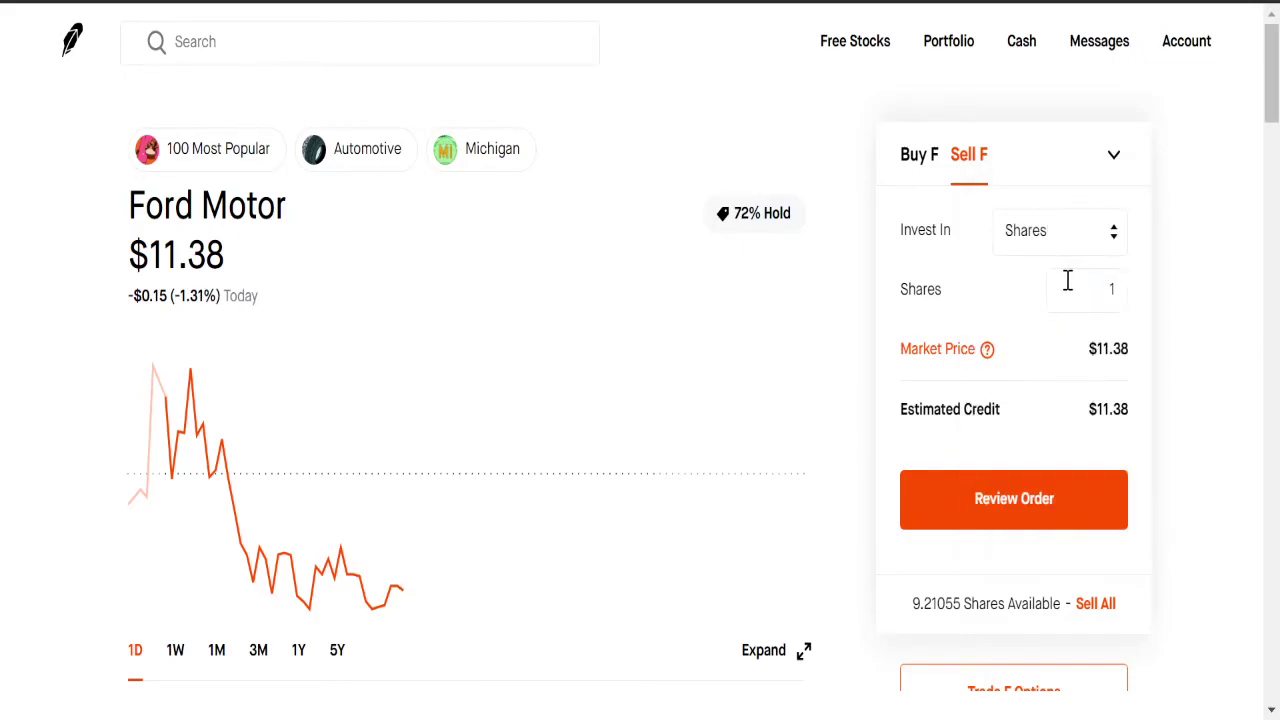
left_click(1114, 158)
left_click(1057, 286)
left_click_drag(1118, 362, 1126, 356)
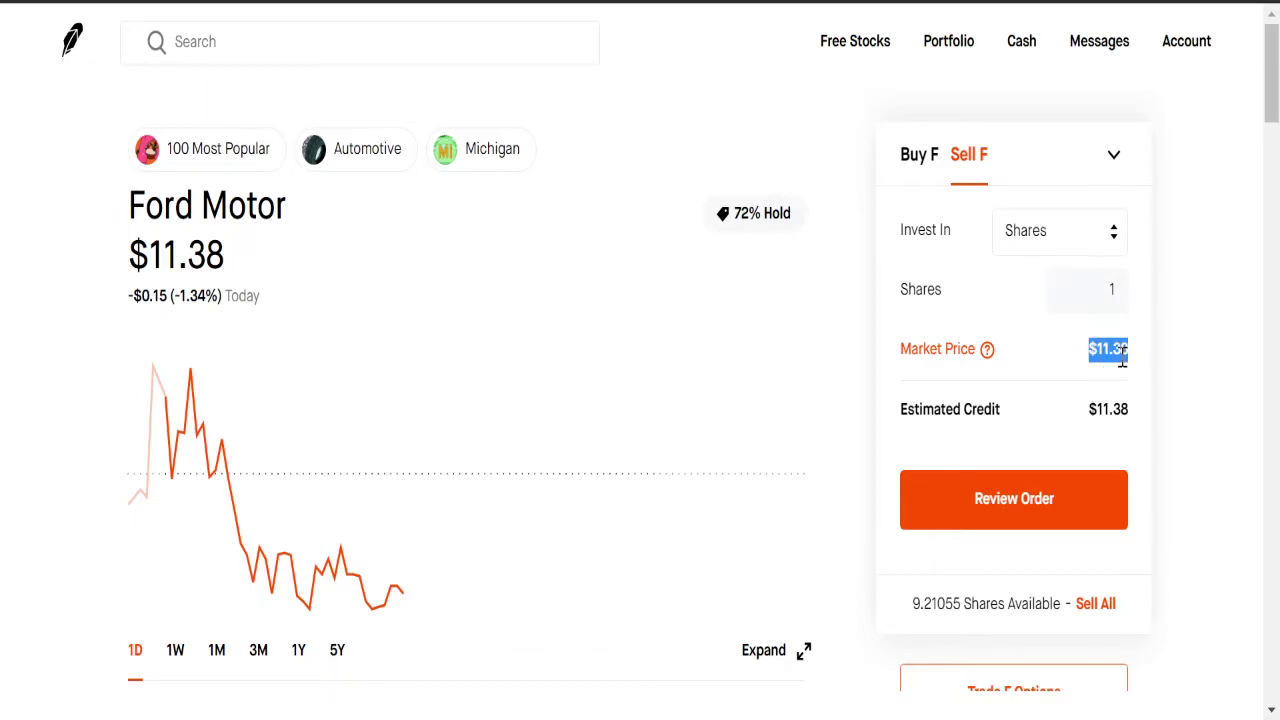
left_click(1122, 358)
left_click_drag(1100, 349, 1131, 363)
left_click(1082, 368)
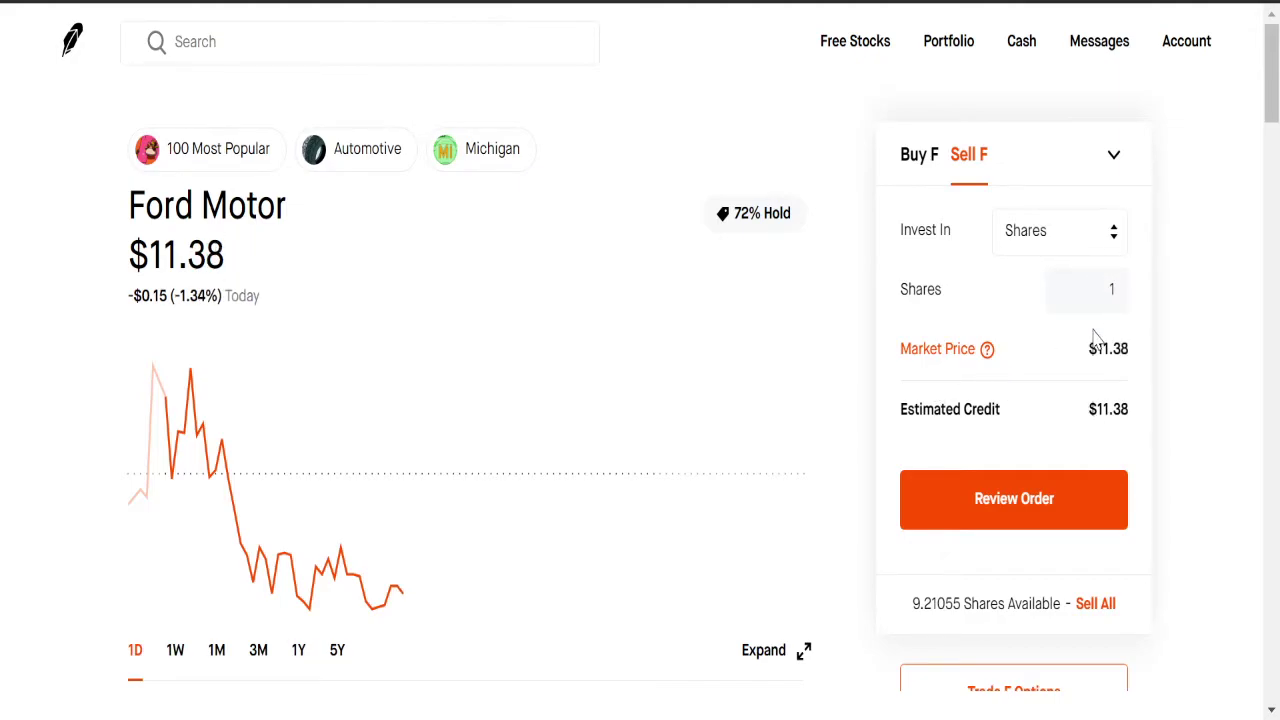
Change the sell order type to Limit Order and set the limit price to $11.40.
left_click(1116, 156)
left_click(1058, 340)
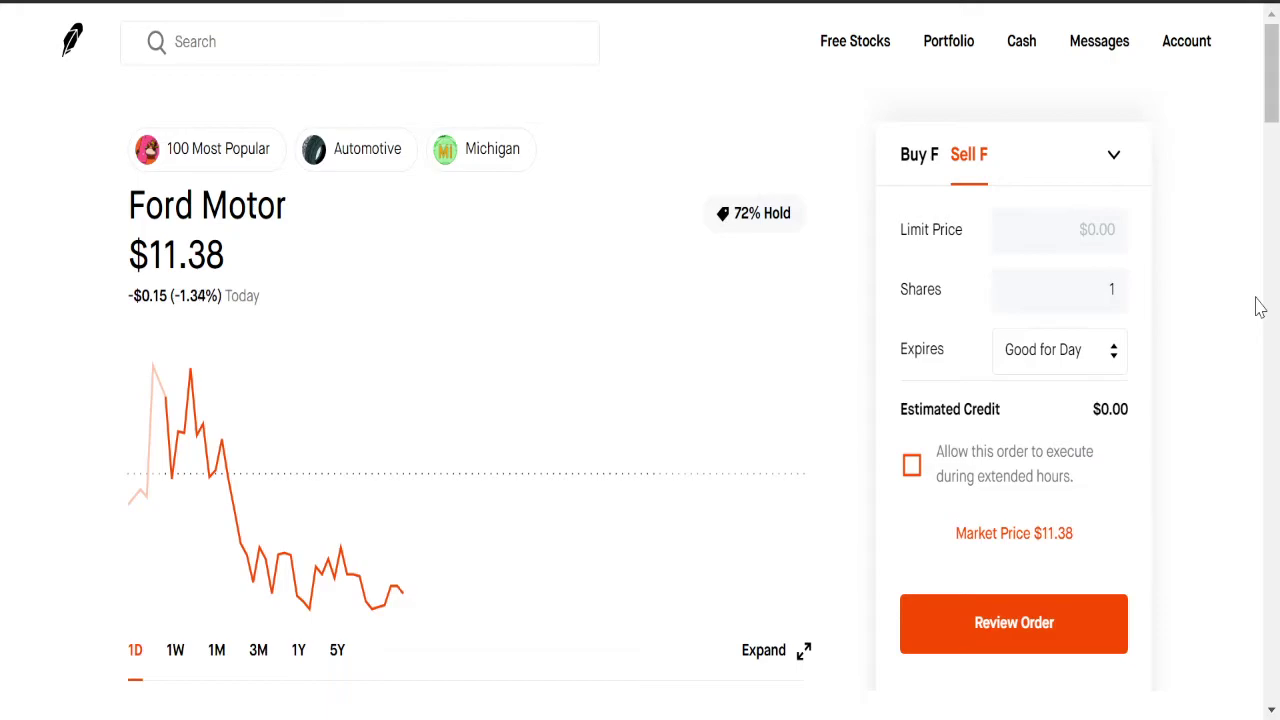
left_click(1090, 232)
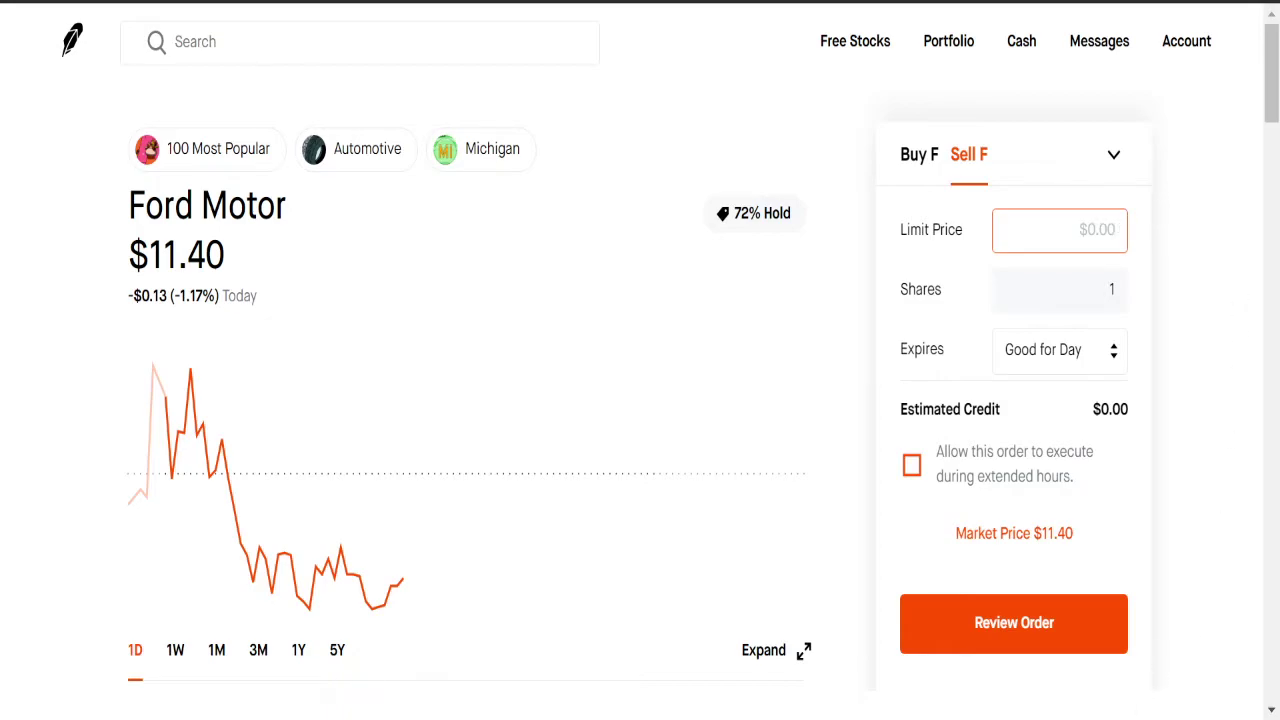
key("alt+Tab")
type("11.")
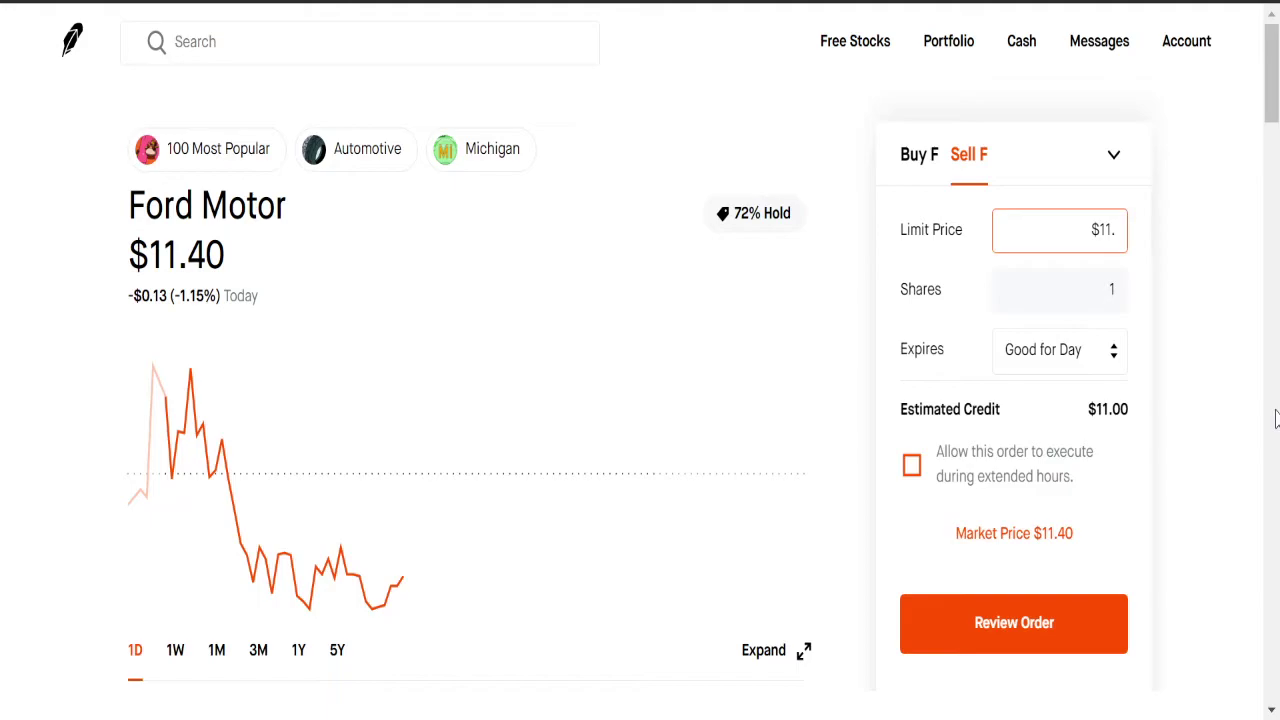
type("40")
Set the limit price to $11.45 and review the expiration choices, leaving Good for Day selected.
double_click(1112, 292)
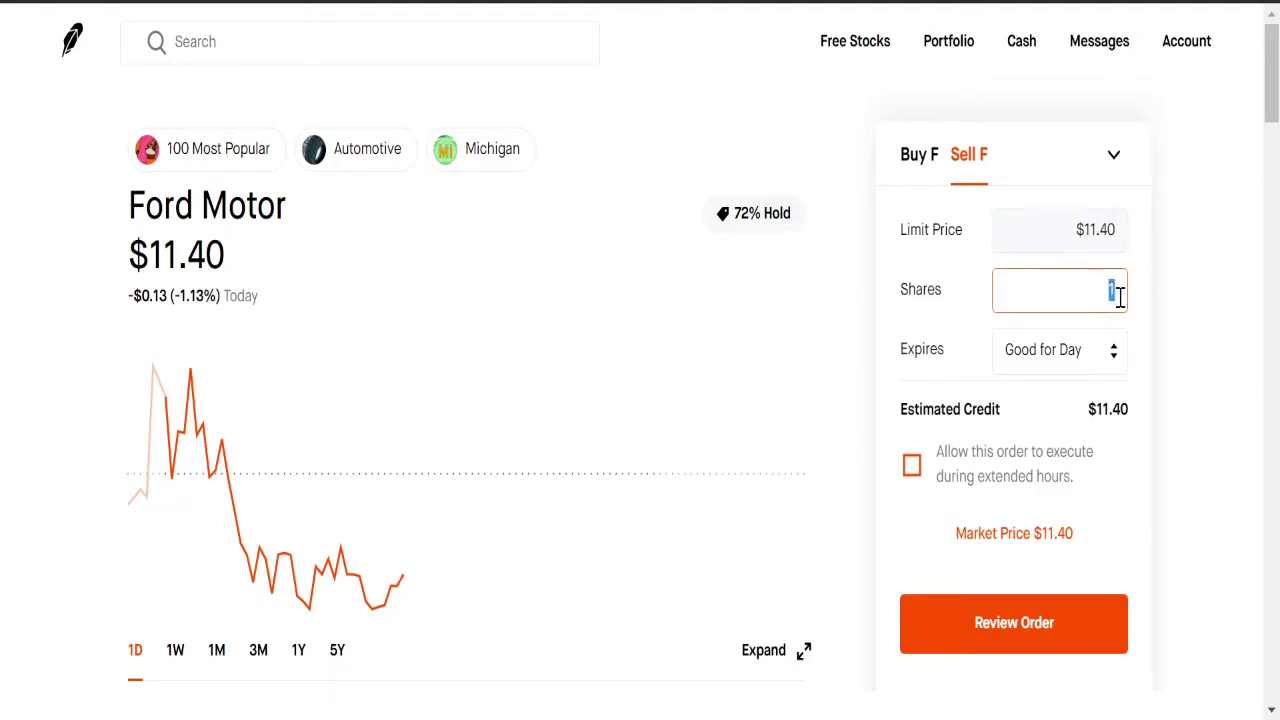
left_click(1116, 235)
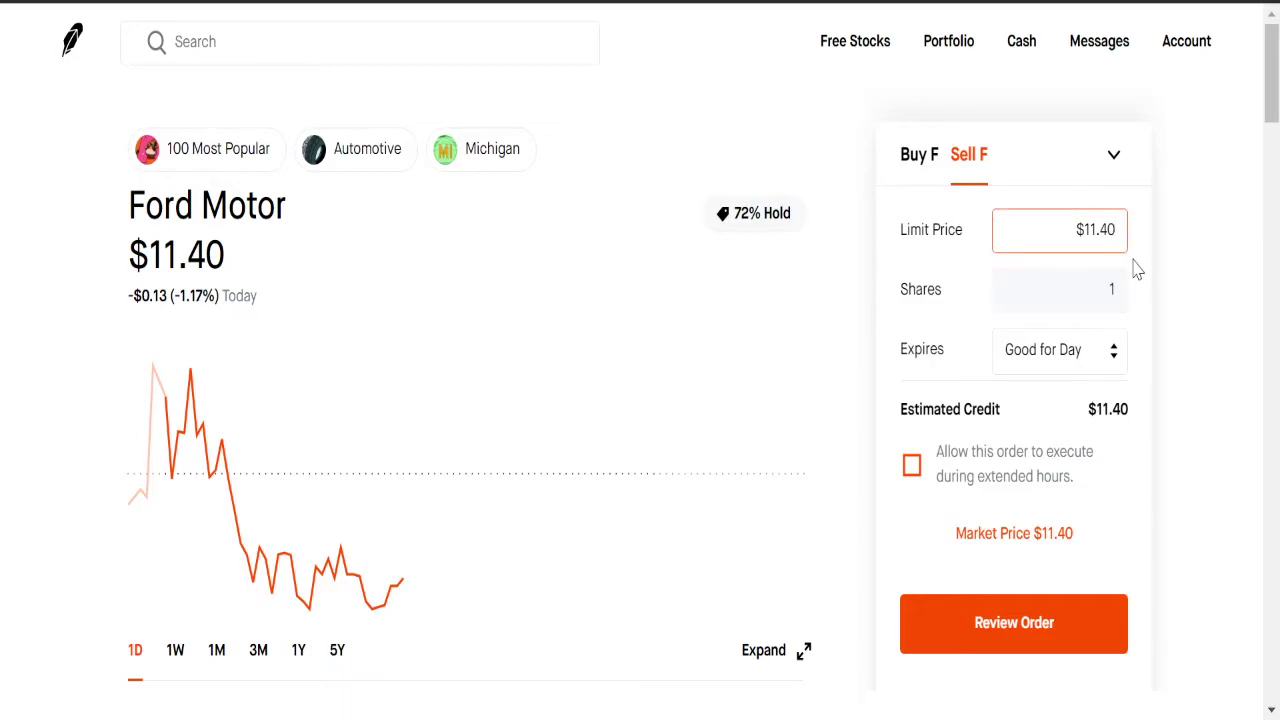
key("BackSpace")
type("5")
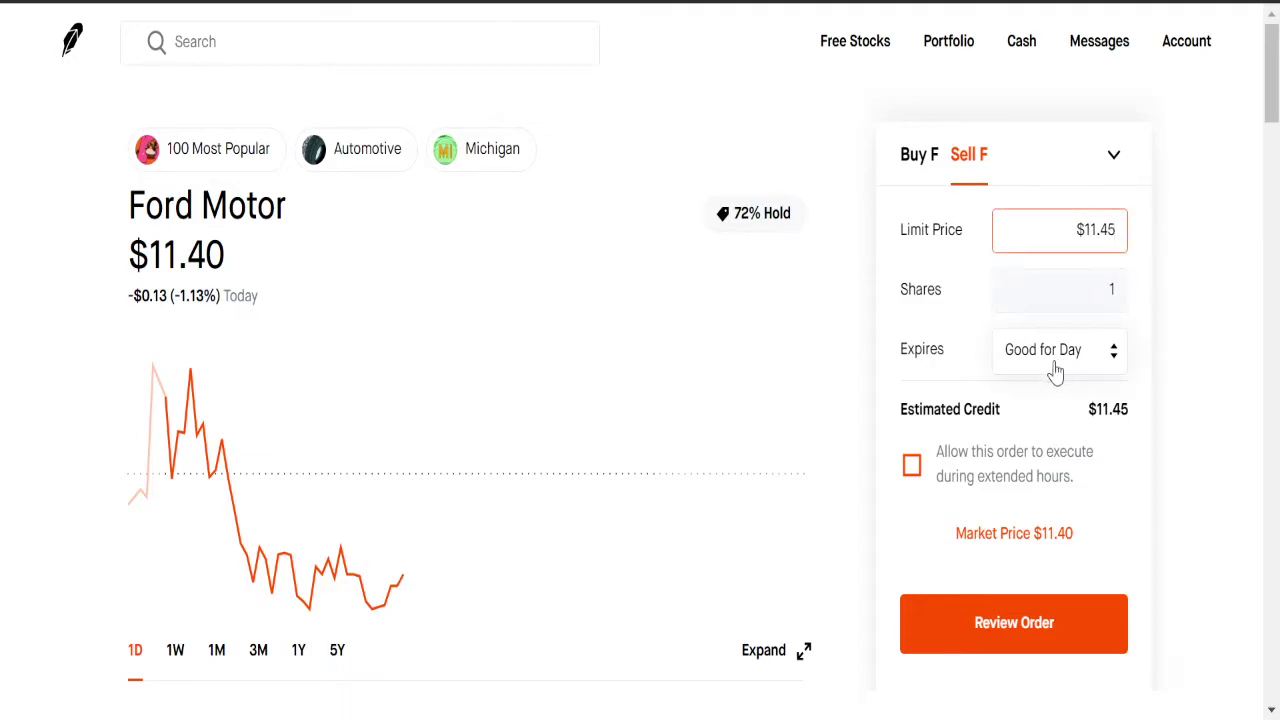
left_click(1087, 365)
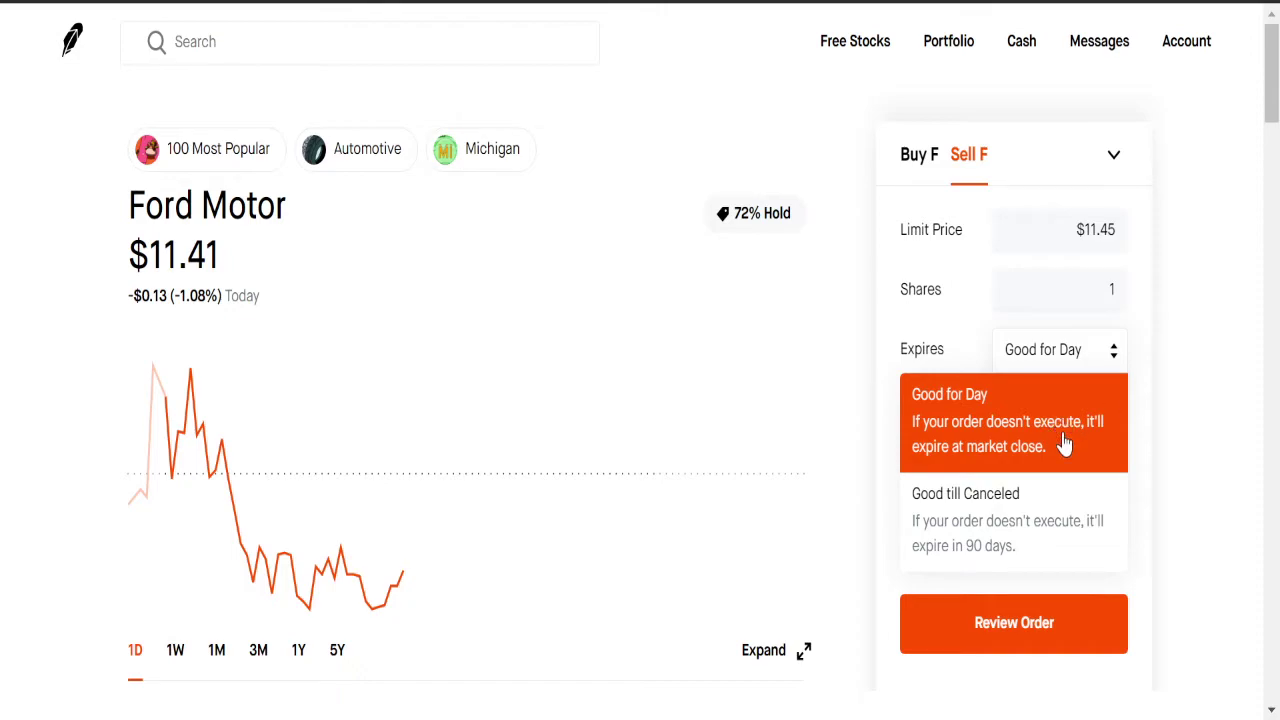
left_click(1170, 360)
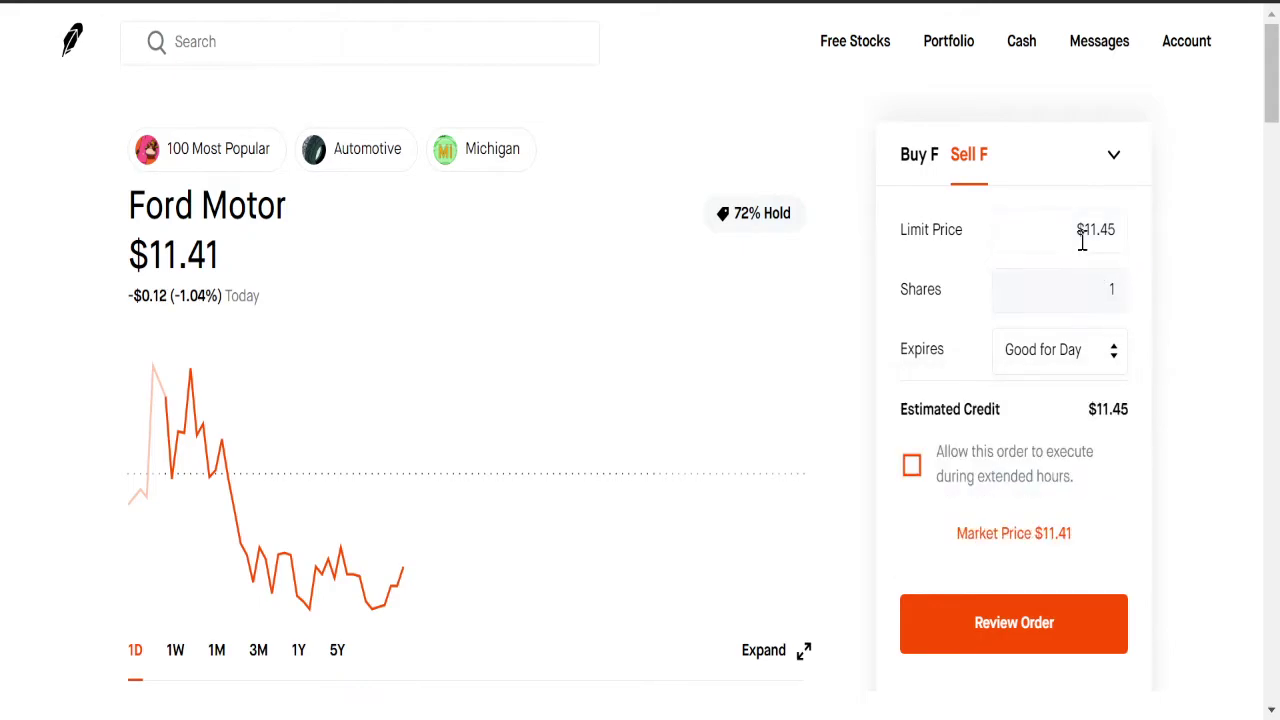
Clear the limit price and share quantity, and re-enter $11.45 as the limit price.
left_click(1110, 232)
key("BackSpace")
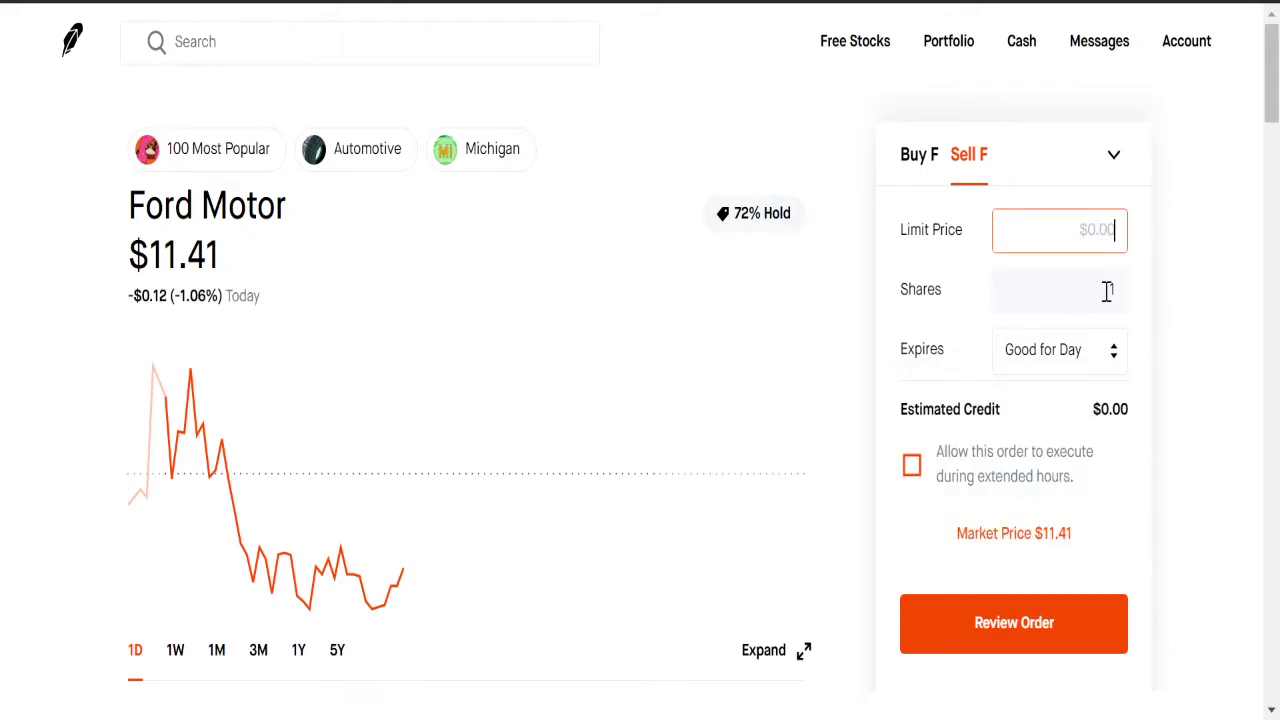
left_click(1106, 289)
key("BackSpace")
left_click(1070, 238)
type("11.45")
Set the limit order's share quantity to 1 and review the expiration choices, leaving Good for Day selected.
left_click(1104, 300)
left_click(1113, 155)
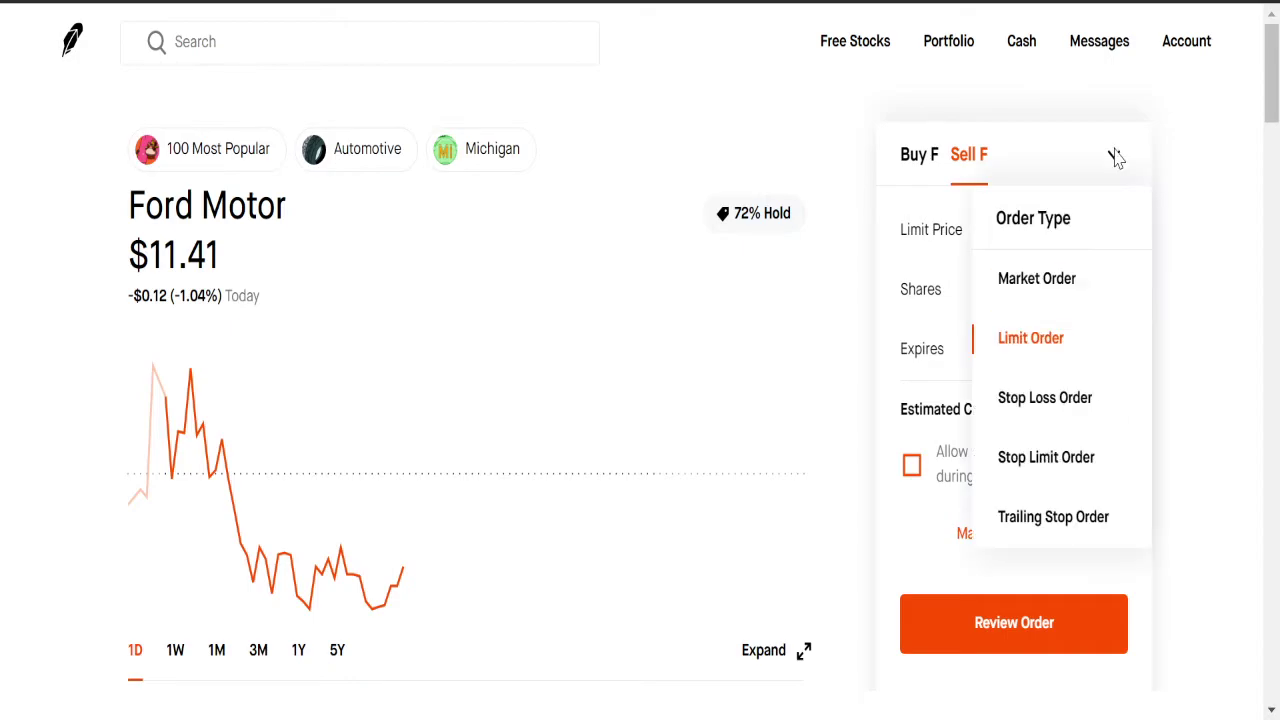
left_click(1053, 345)
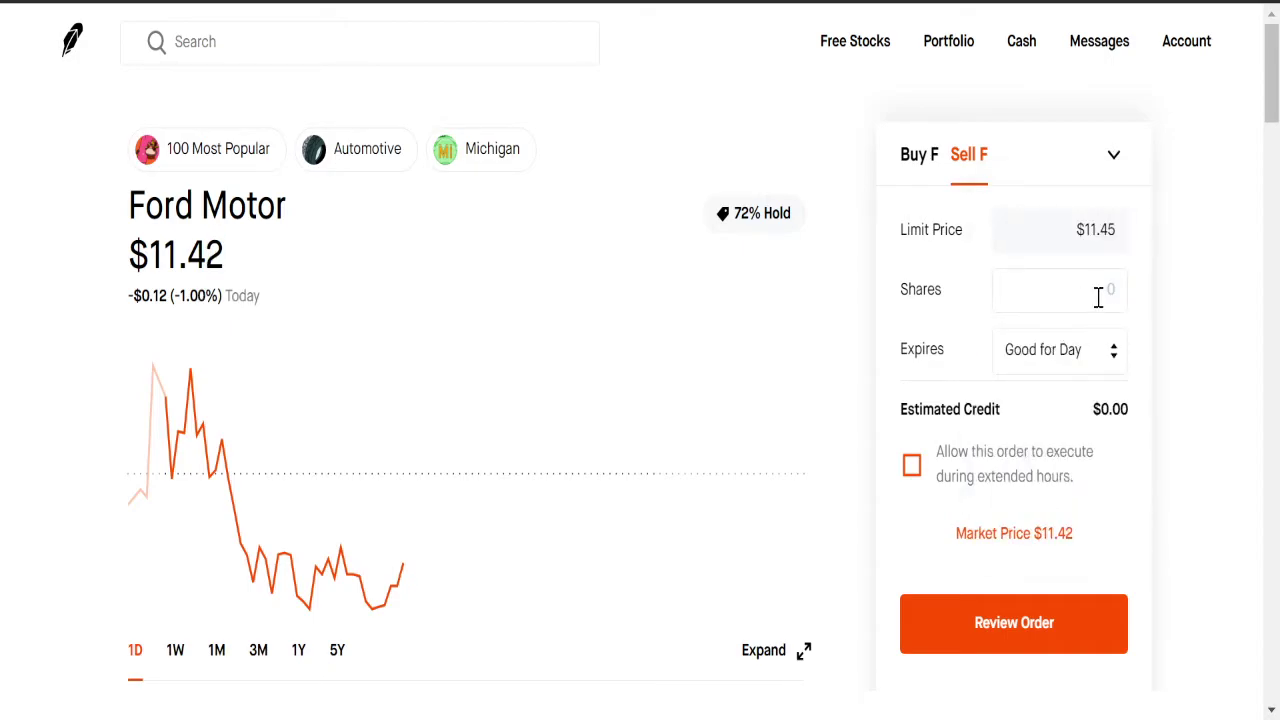
left_click(1097, 297)
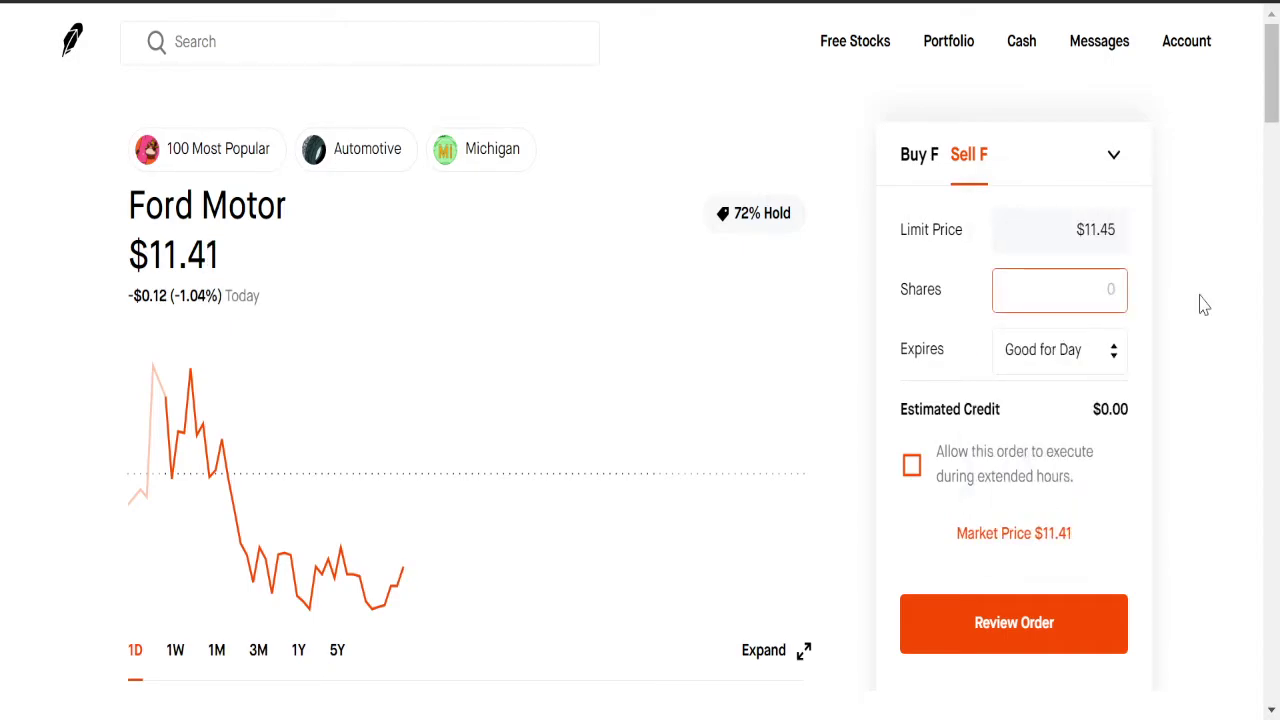
type("1")
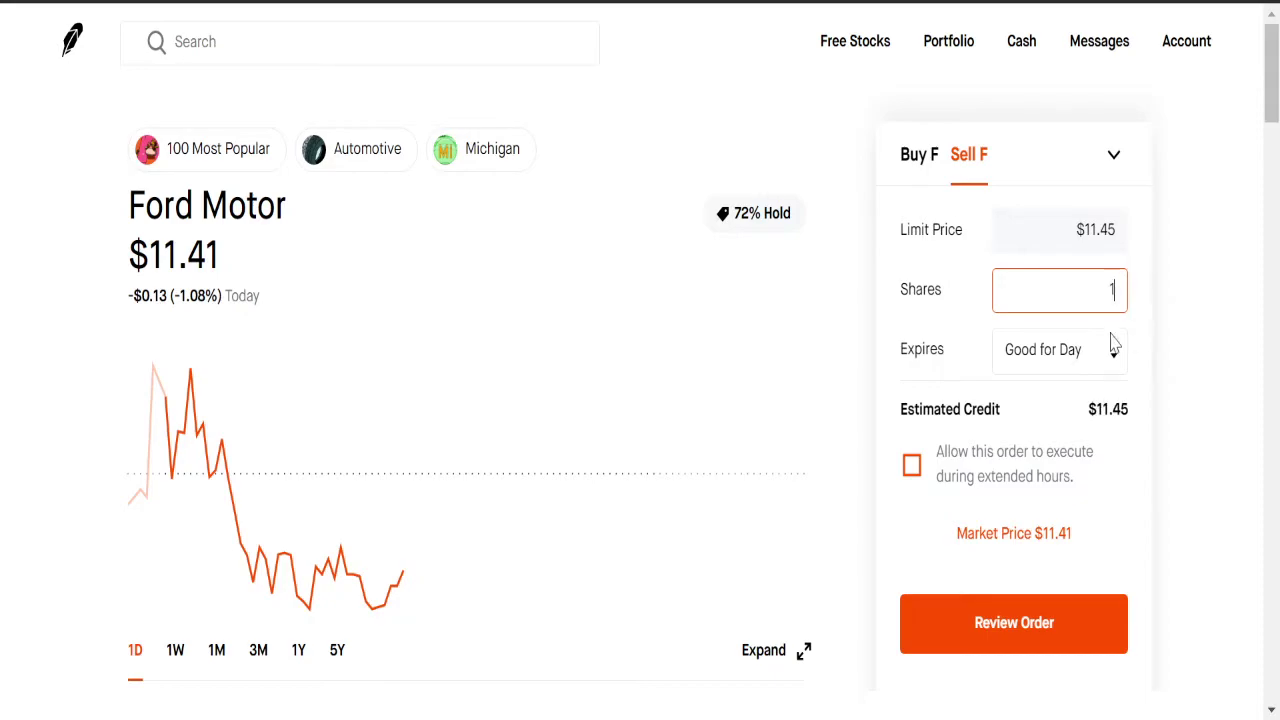
left_click(1045, 356)
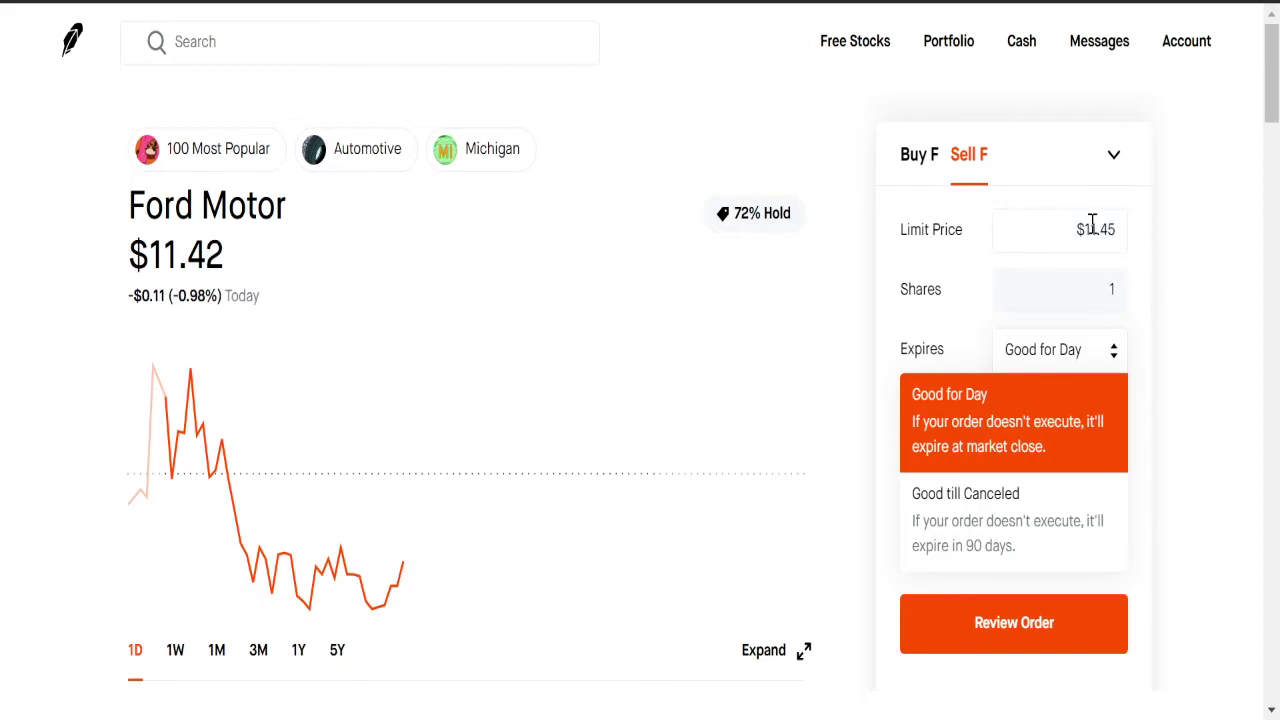
left_click(1182, 283)
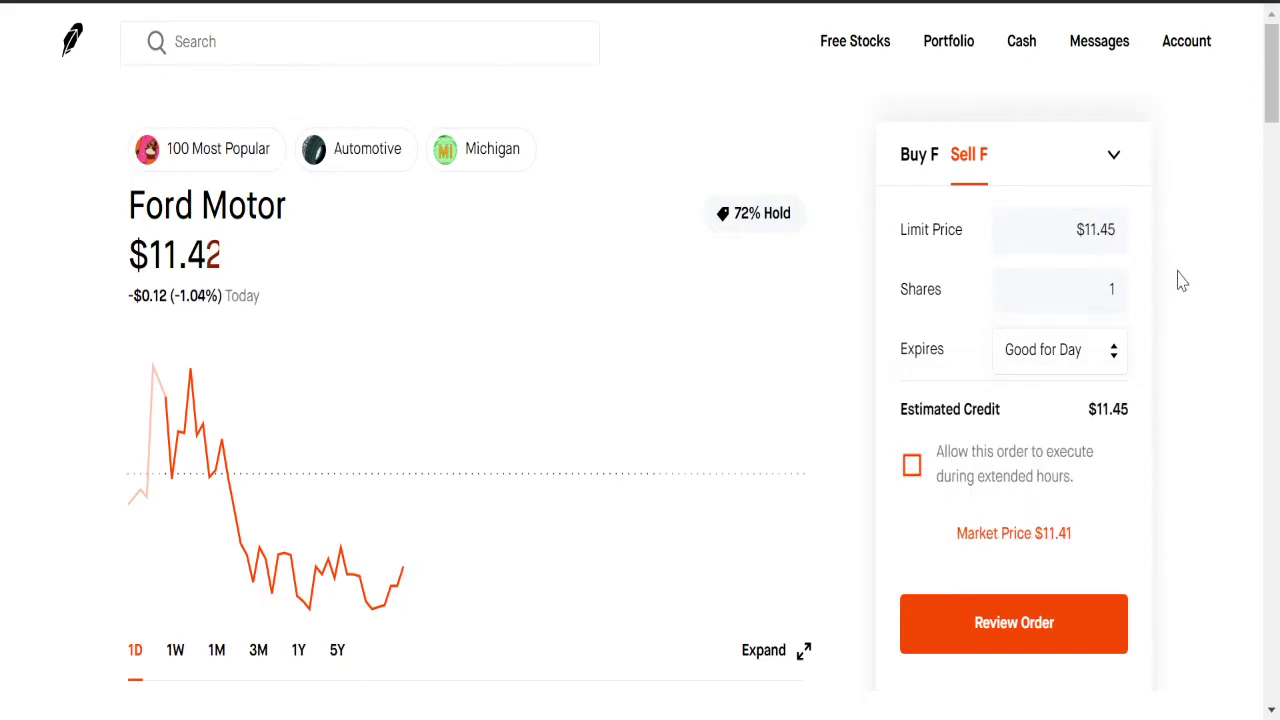
Clear the share quantity and change the sell order type to Stop Loss Order.
double_click(1112, 292)
key("BackSpace")
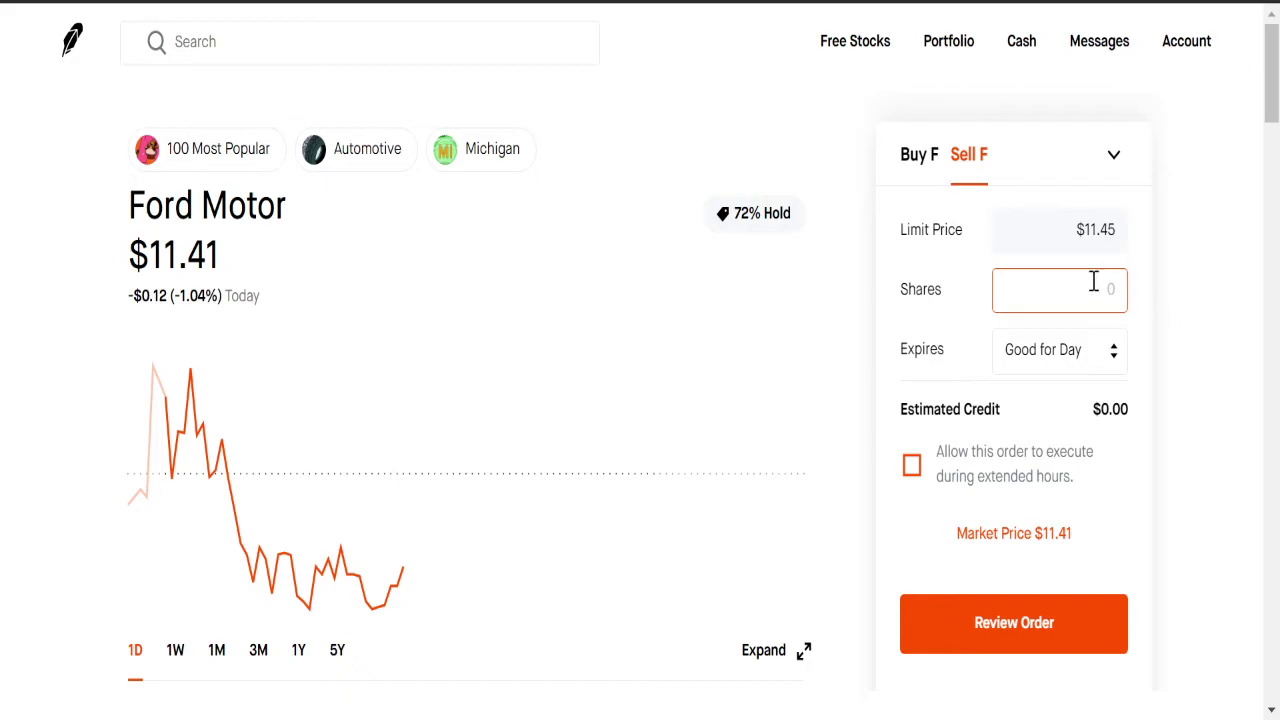
left_click(1117, 156)
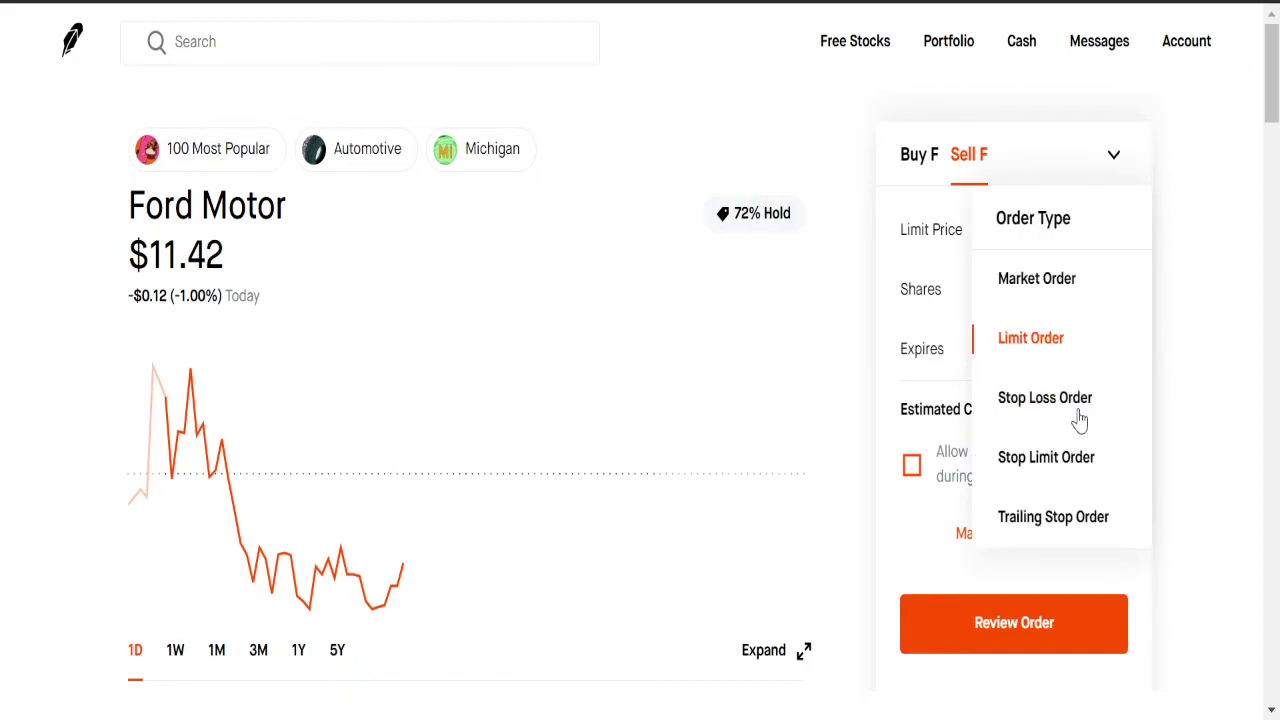
left_click(1045, 398)
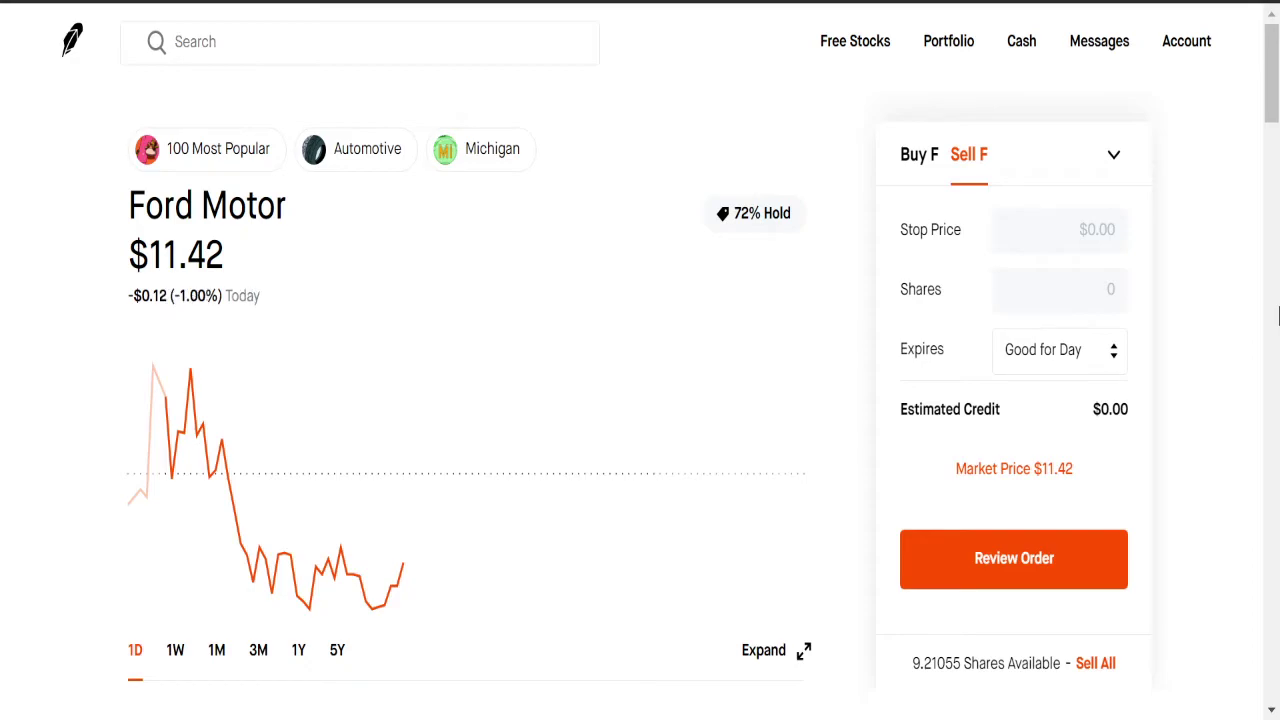
Set the stop loss order's stop price to $11.20 and its share quantity to 9.
left_click(1027, 240)
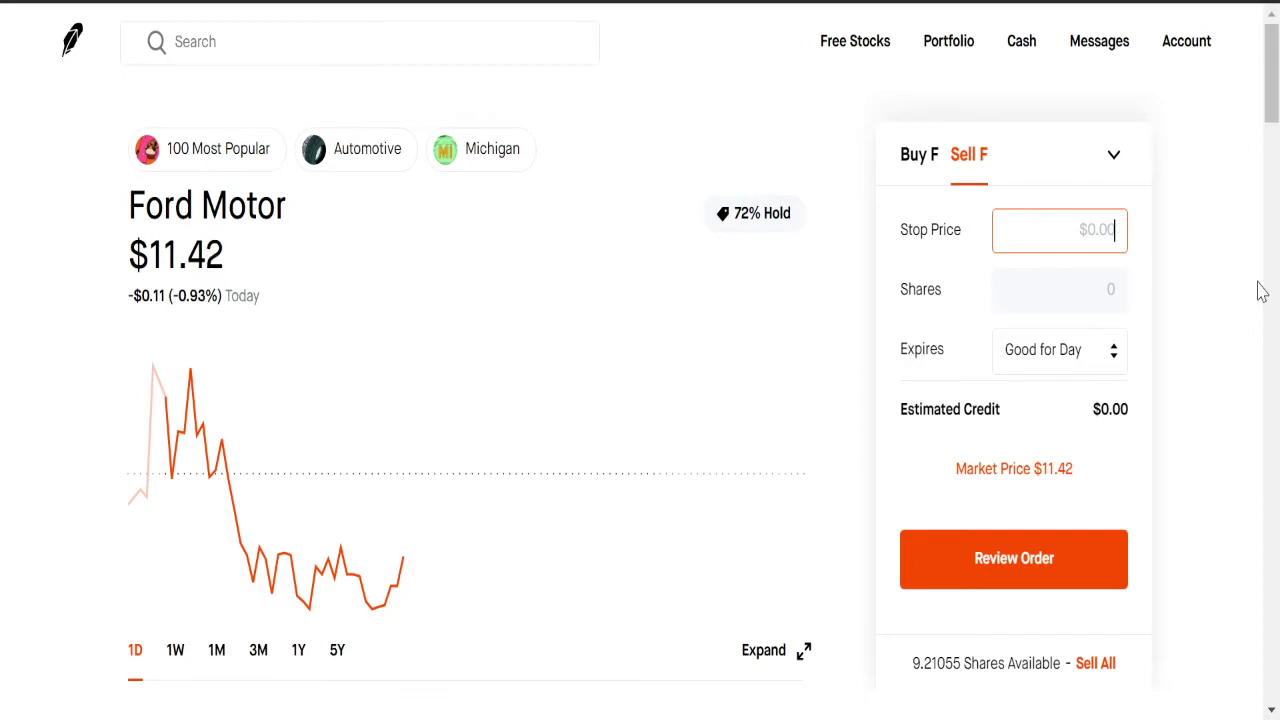
type("11.")
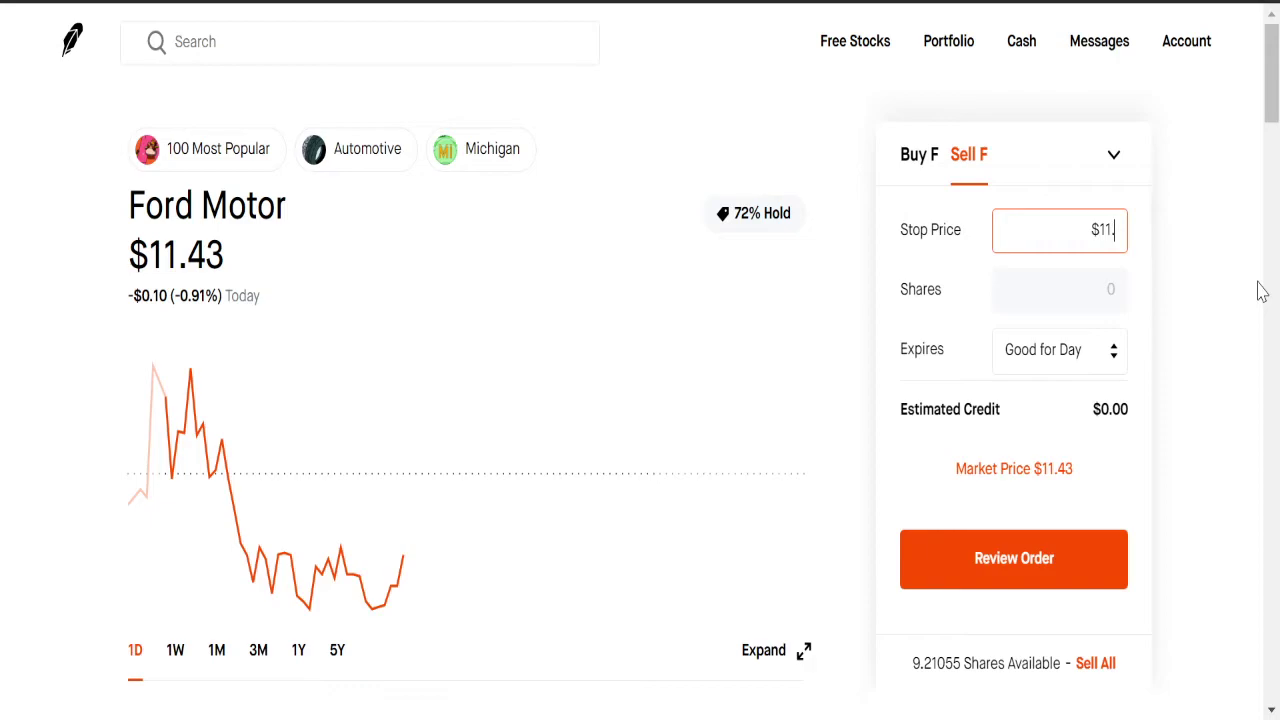
type("20")
left_click(1090, 278)
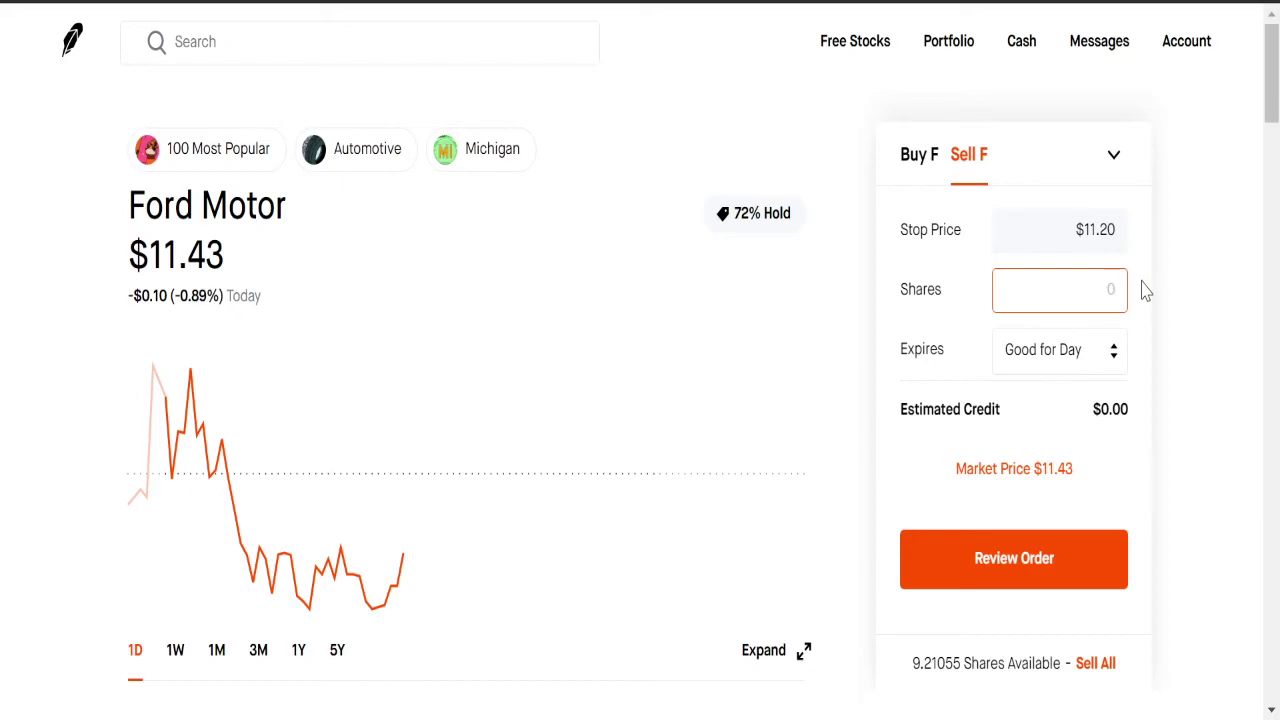
type("9")
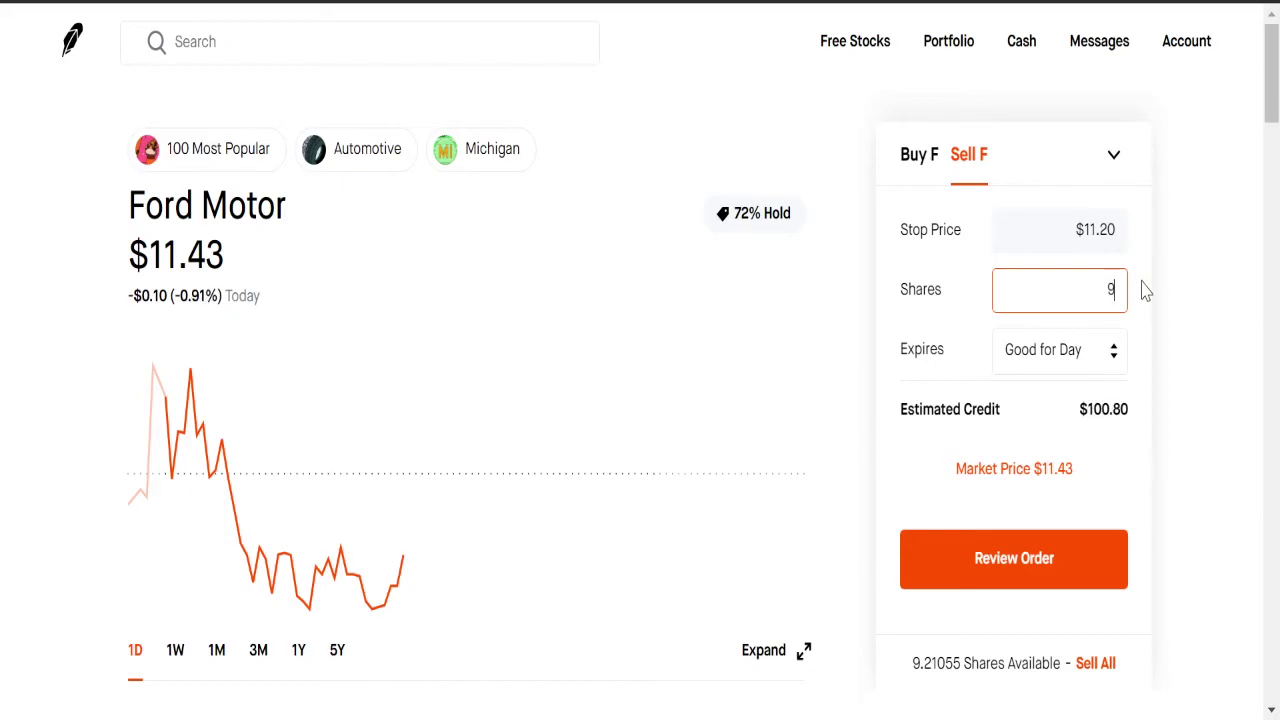
Review the stop loss order's expiration choices and the order types, keeping Good for Day and Stop Loss Order.
left_click(1055, 372)
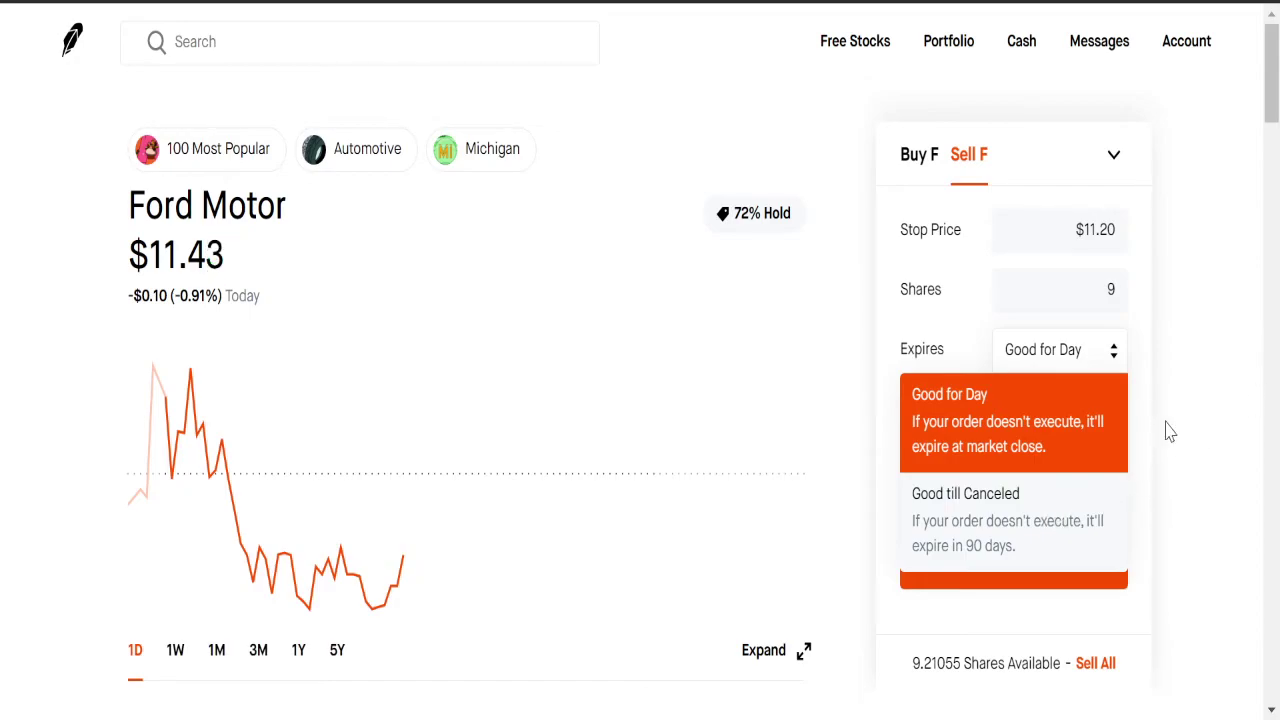
left_click(1249, 368)
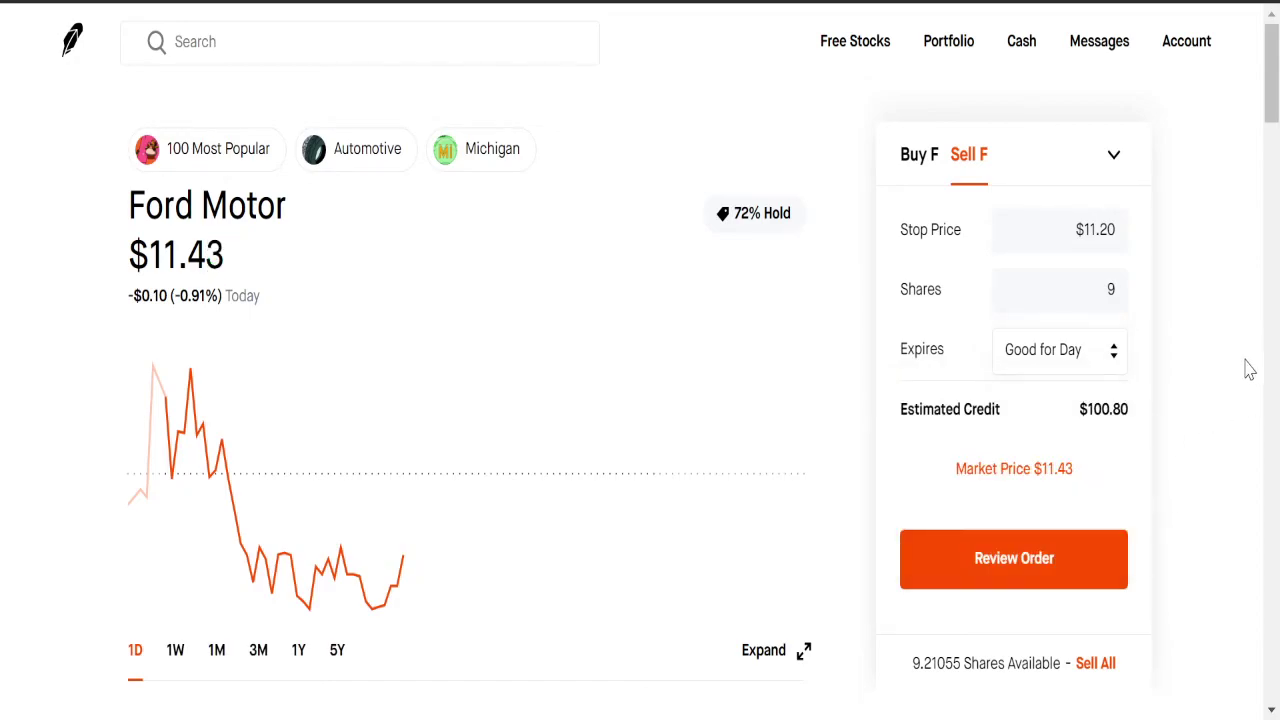
left_click(1114, 156)
left_click(1238, 302)
left_click(1092, 366)
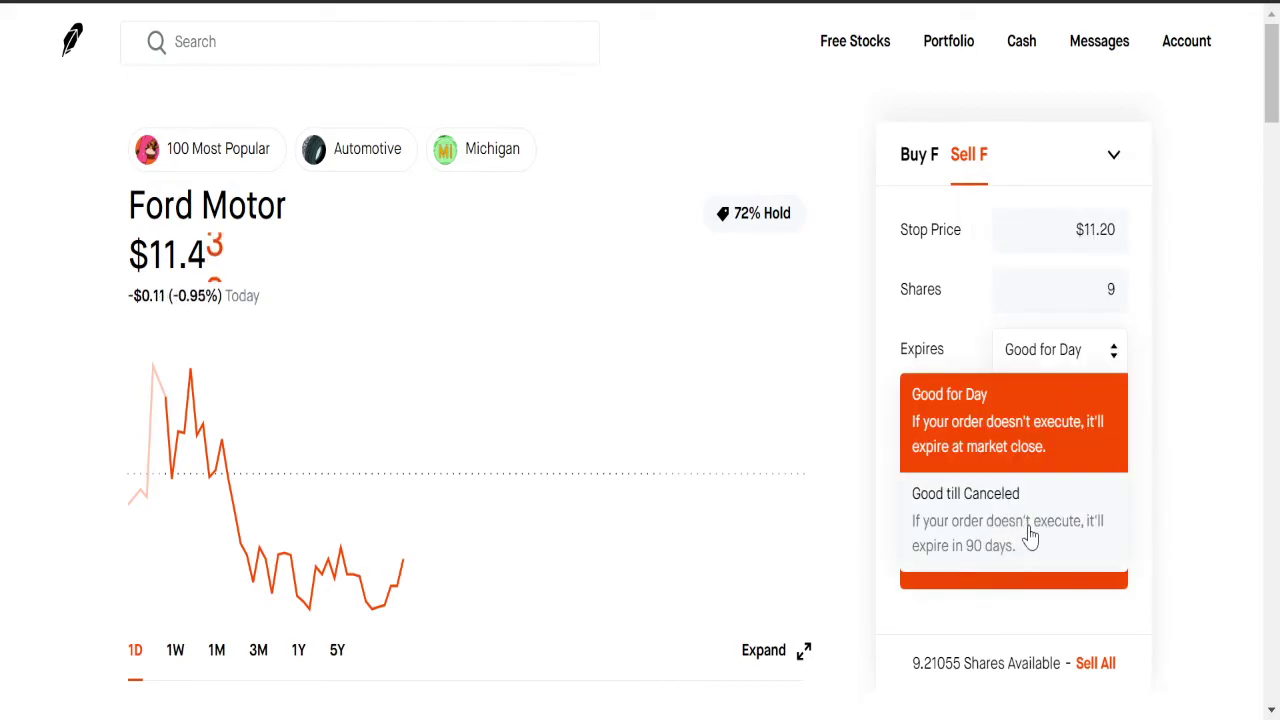
left_click(1213, 382)
left_click(1091, 366)
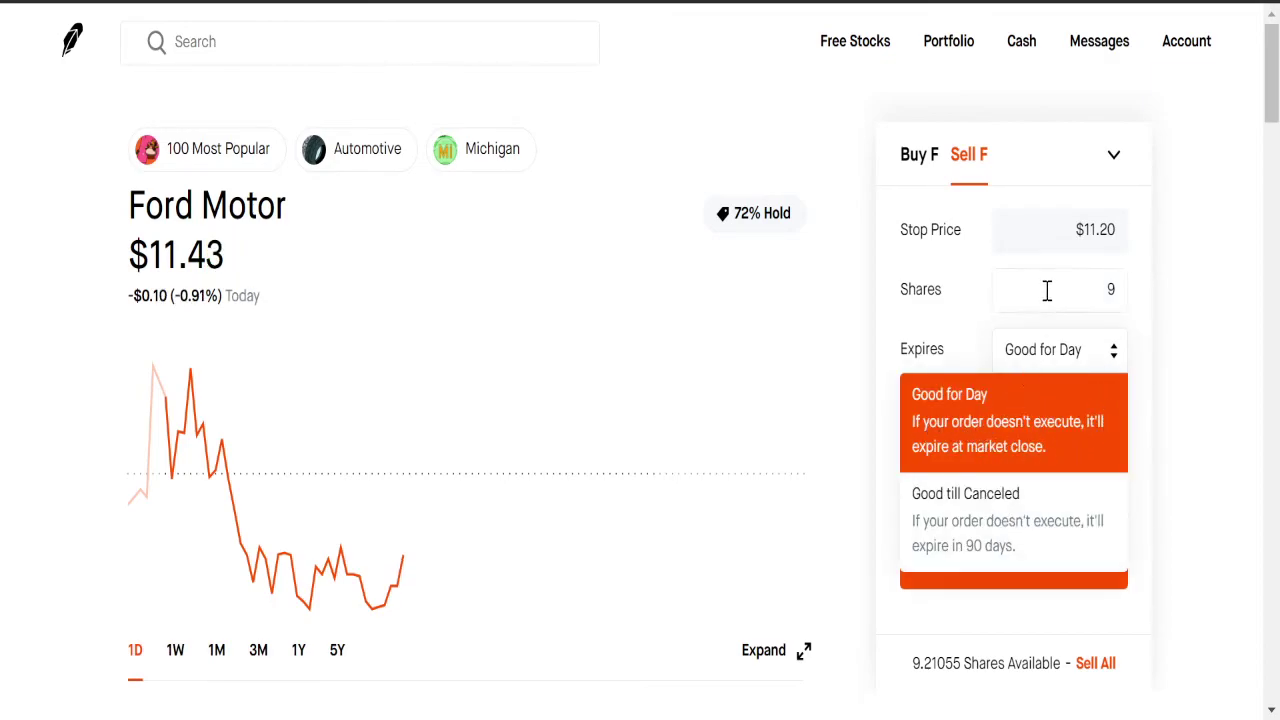
left_click_drag(1082, 292, 1126, 283)
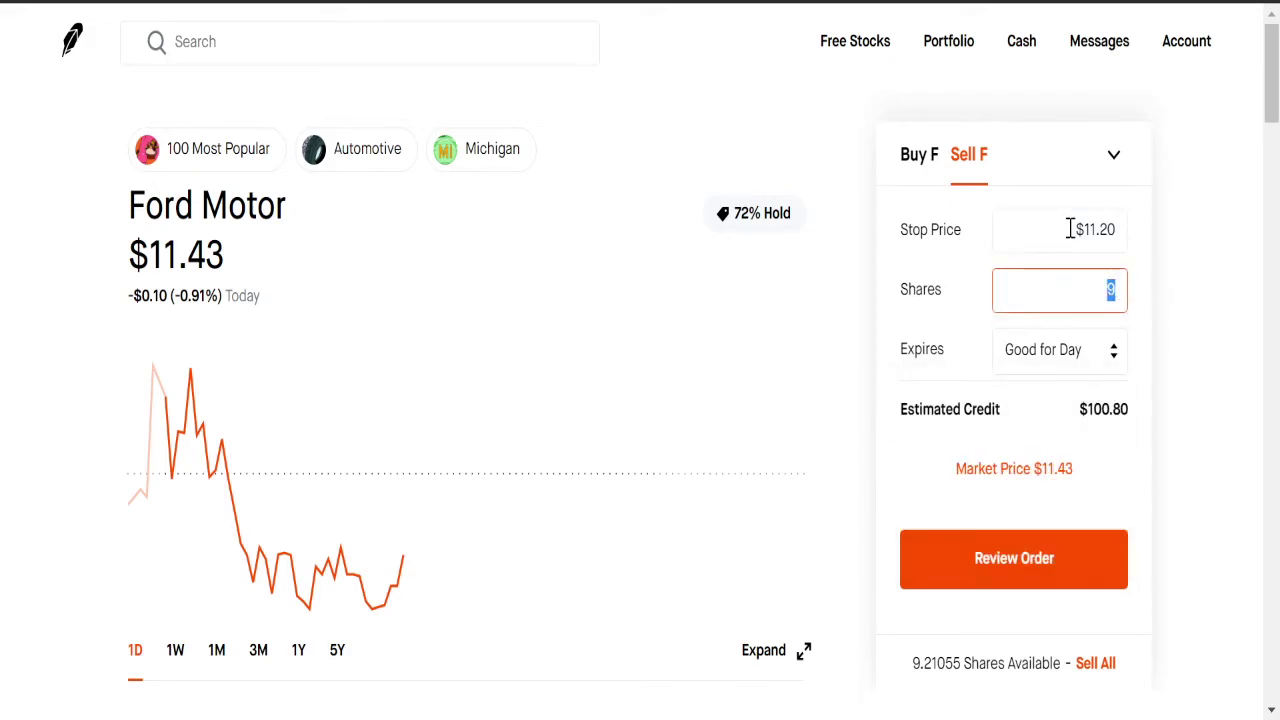
Change the sell order type to Stop Limit Order and clear both the stop price and the limit price.
left_click(1112, 157)
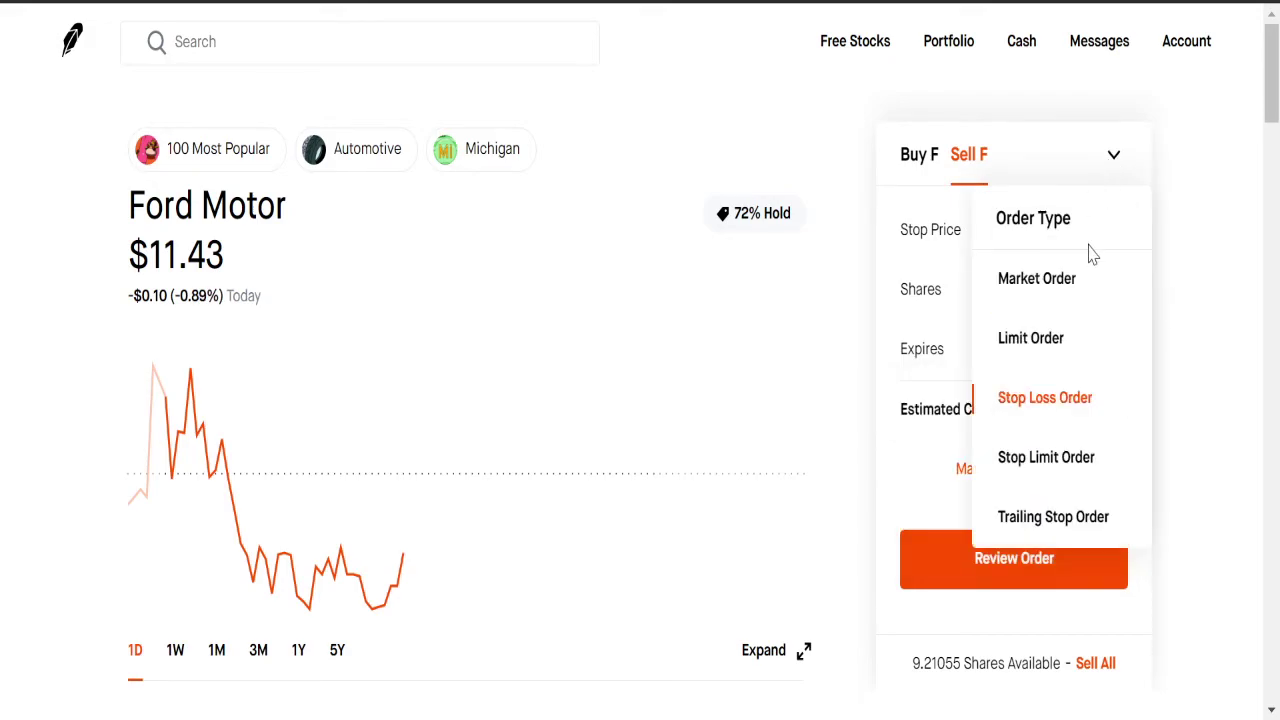
left_click(1050, 462)
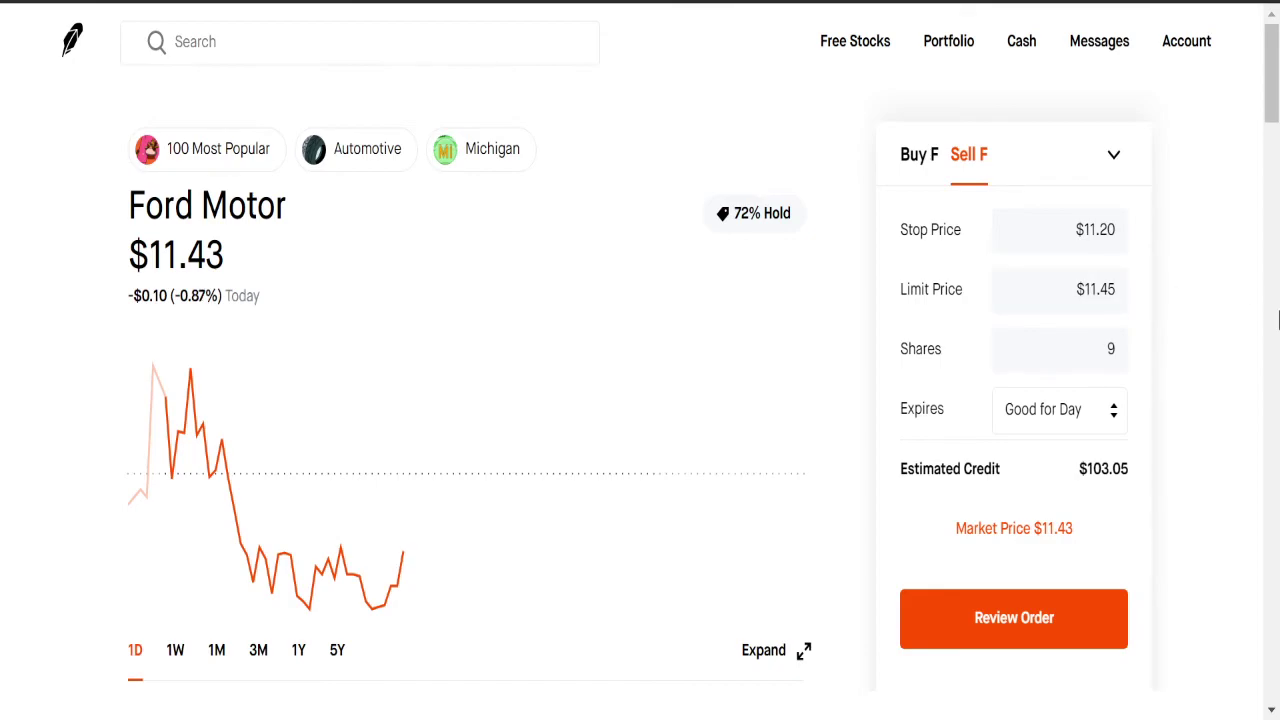
left_click(1062, 236)
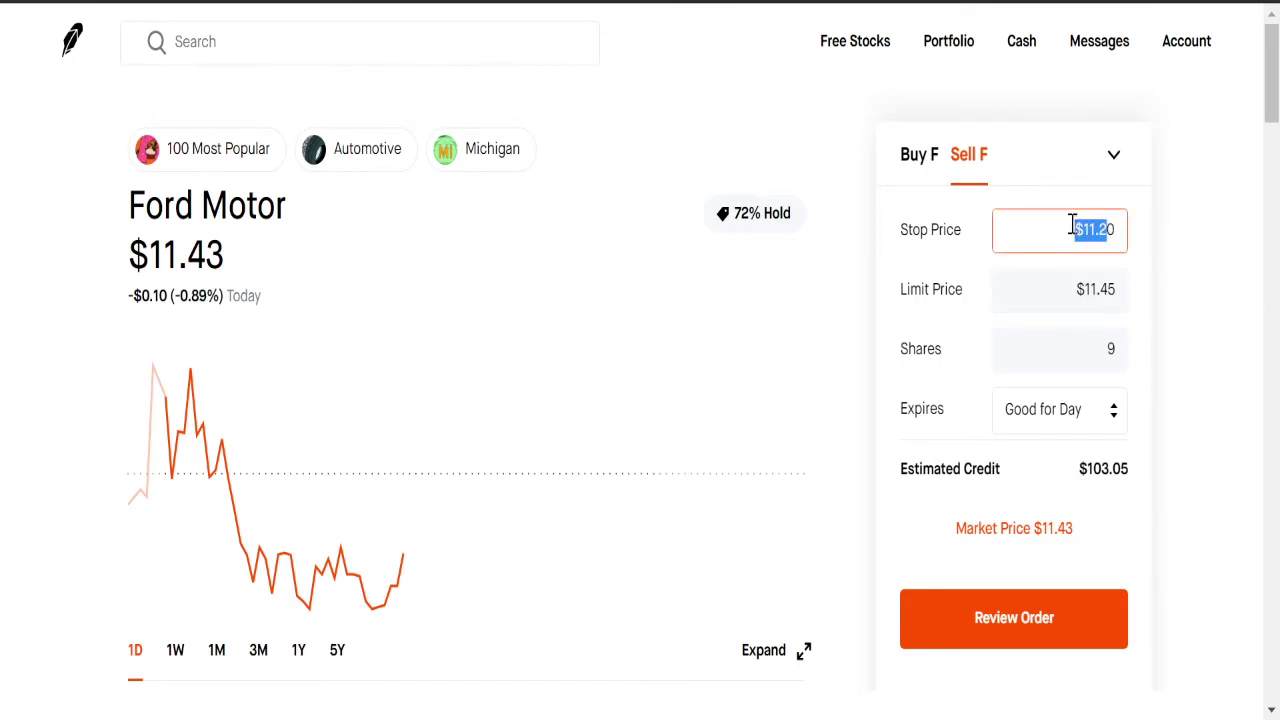
left_click(1122, 230)
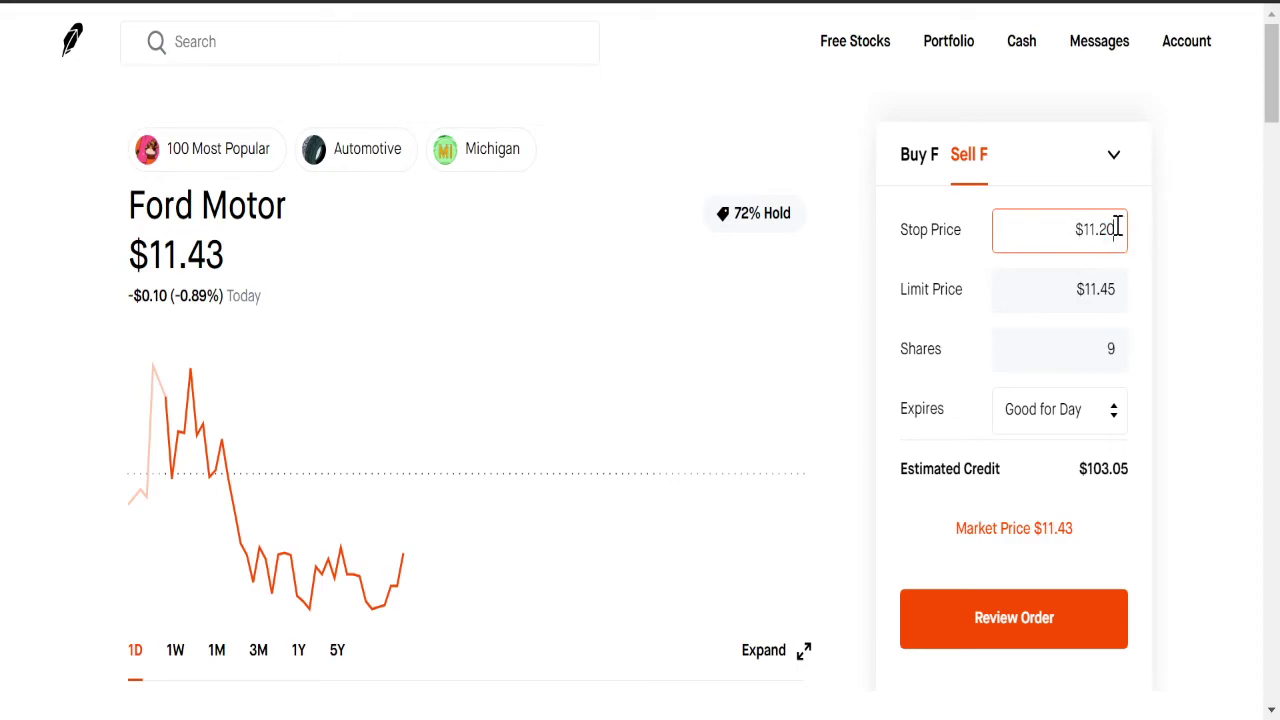
key("BackSpace")
key("BackSpace")
key("BackSpace")
key("BackSpace")
key("BackSpace")
left_click(1122, 289)
key("BackSpace")
key("BackSpace")
key("BackSpace")
key("BackSpace")
key("BackSpace")
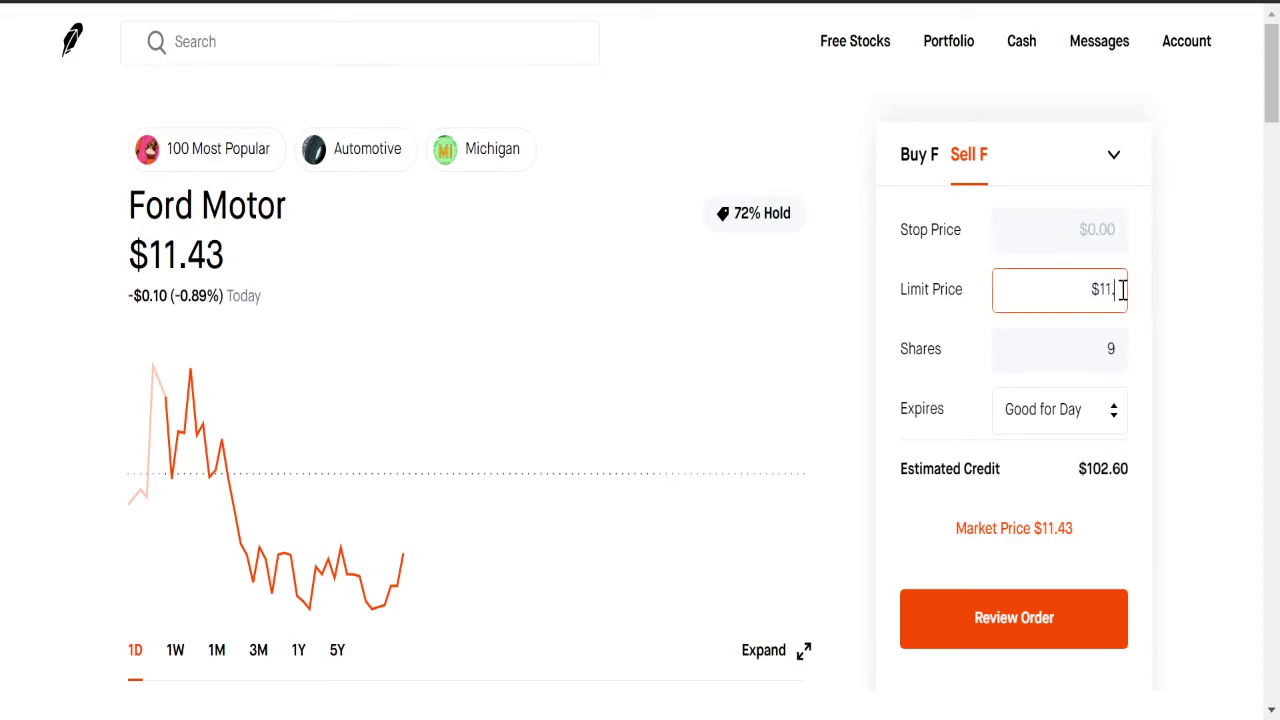
Set the stop price to $11.20 and the limit price to $11.18, keeping 9 shares and the Good for Day expiration.
left_click(1082, 226)
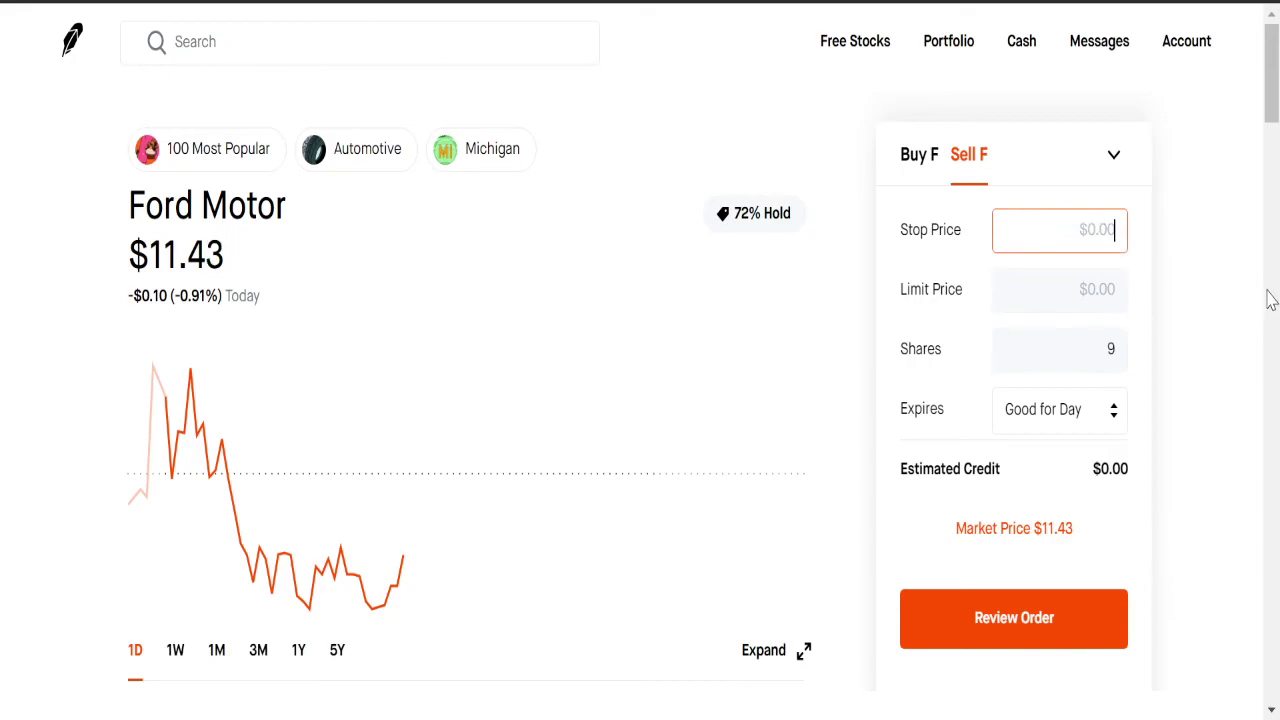
type("11.20")
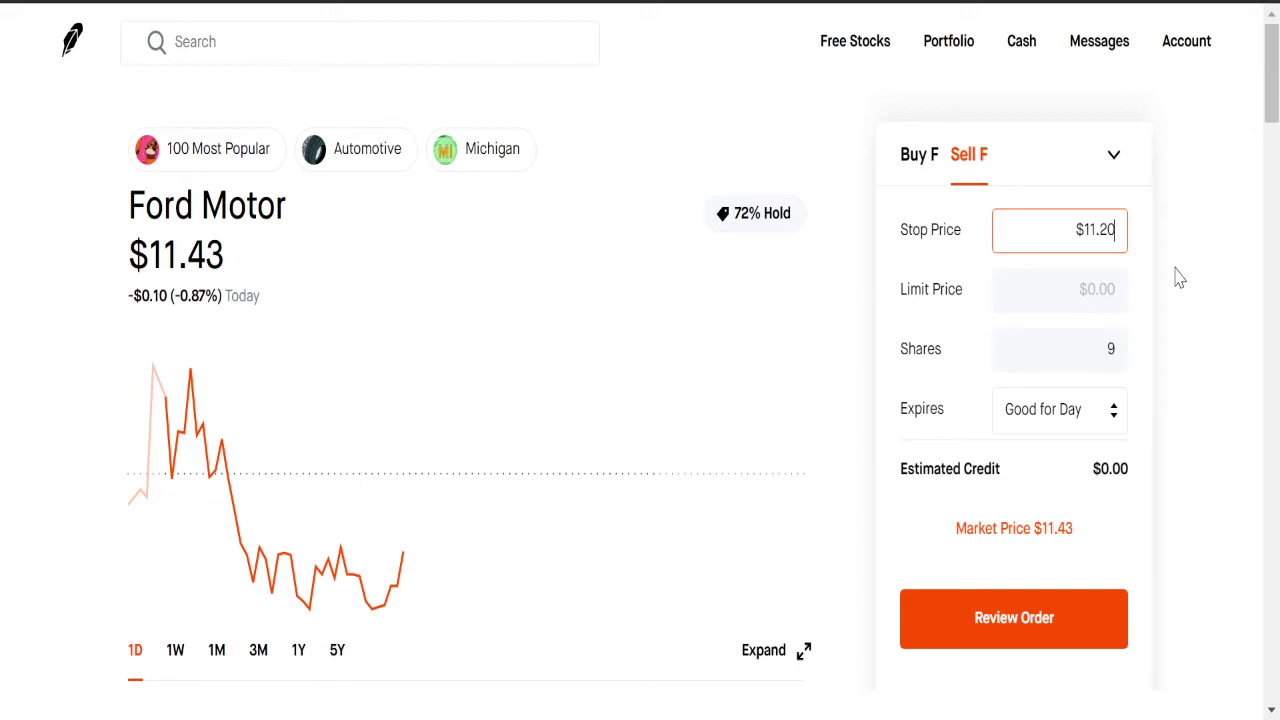
left_click(1122, 288)
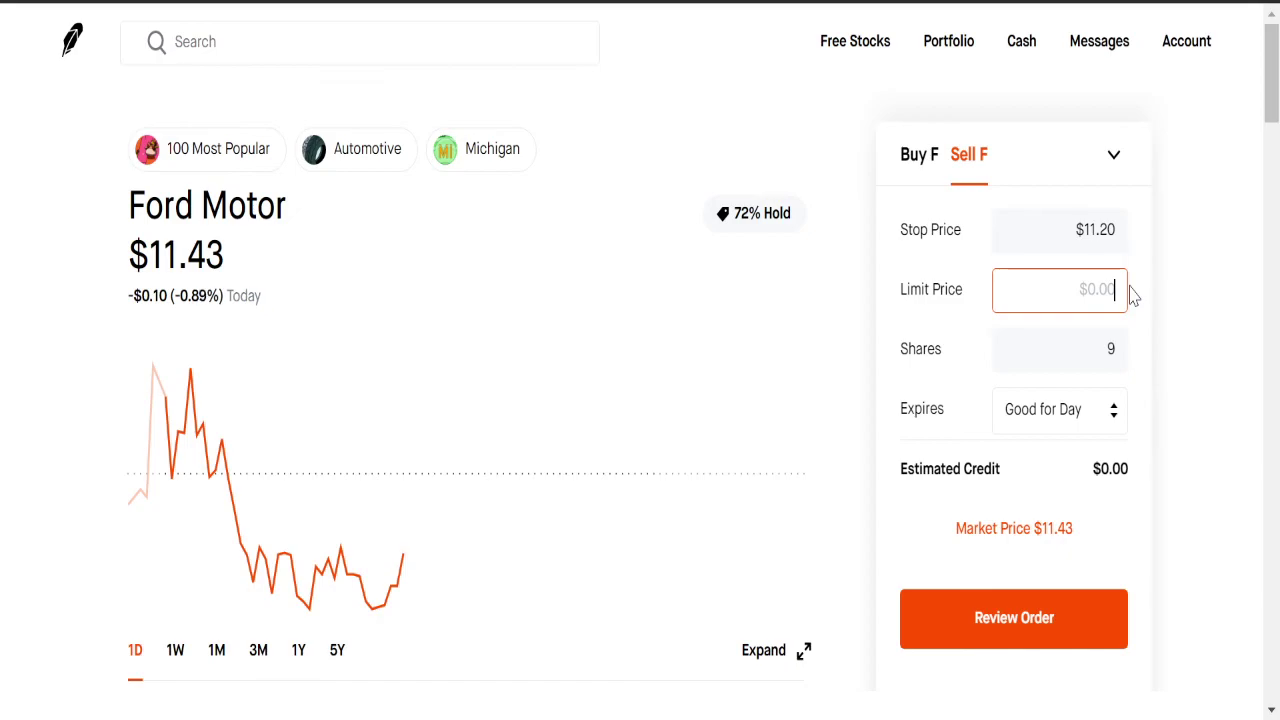
type("11.18")
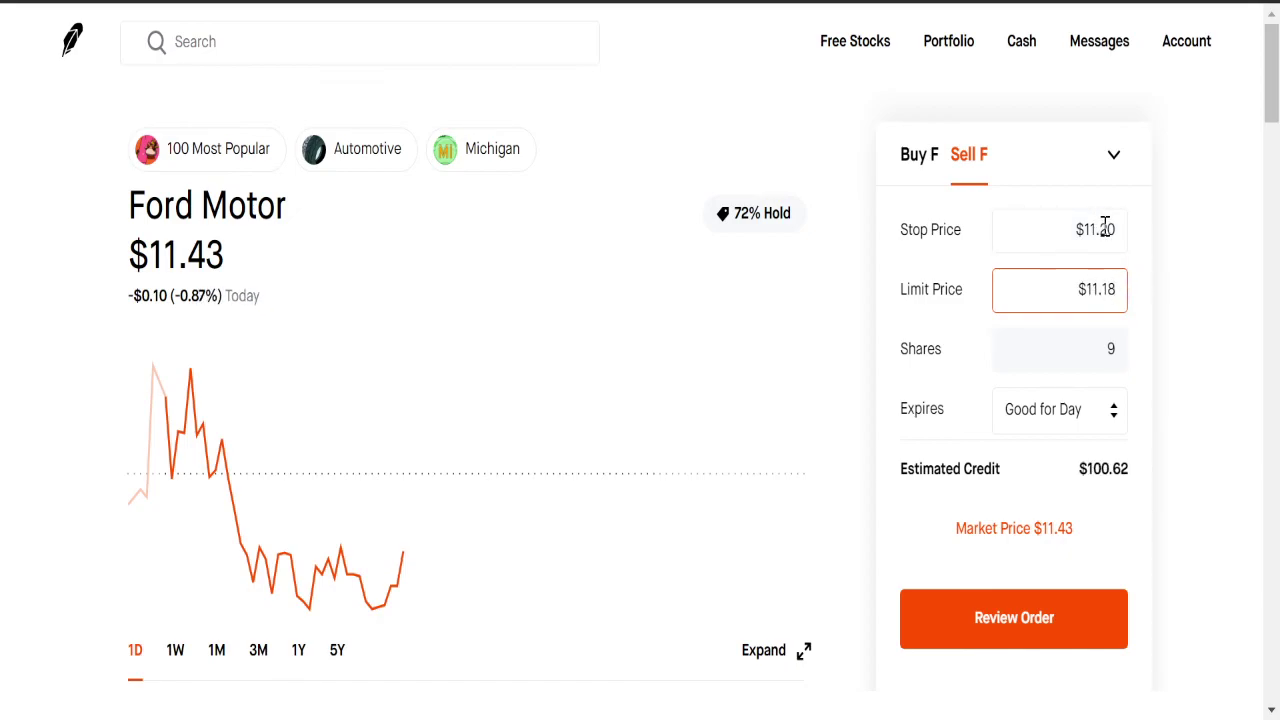
double_click(1098, 289)
double_click(1110, 350)
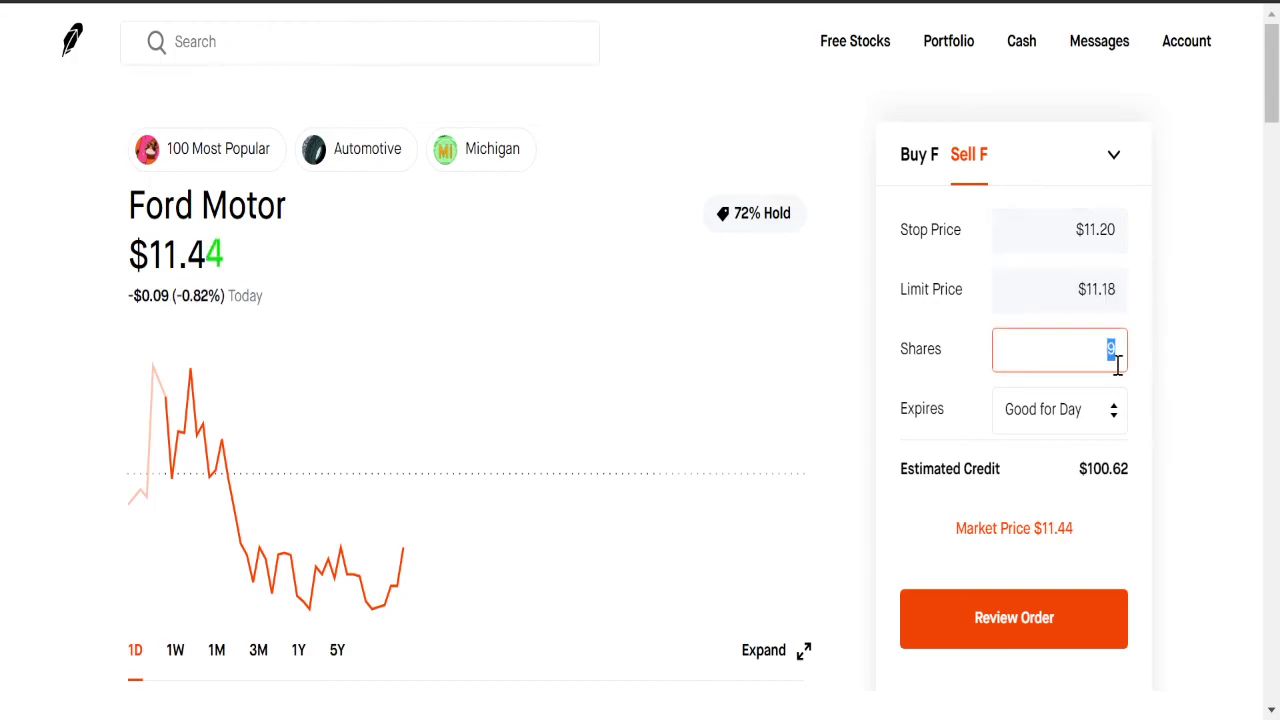
left_click(1070, 423)
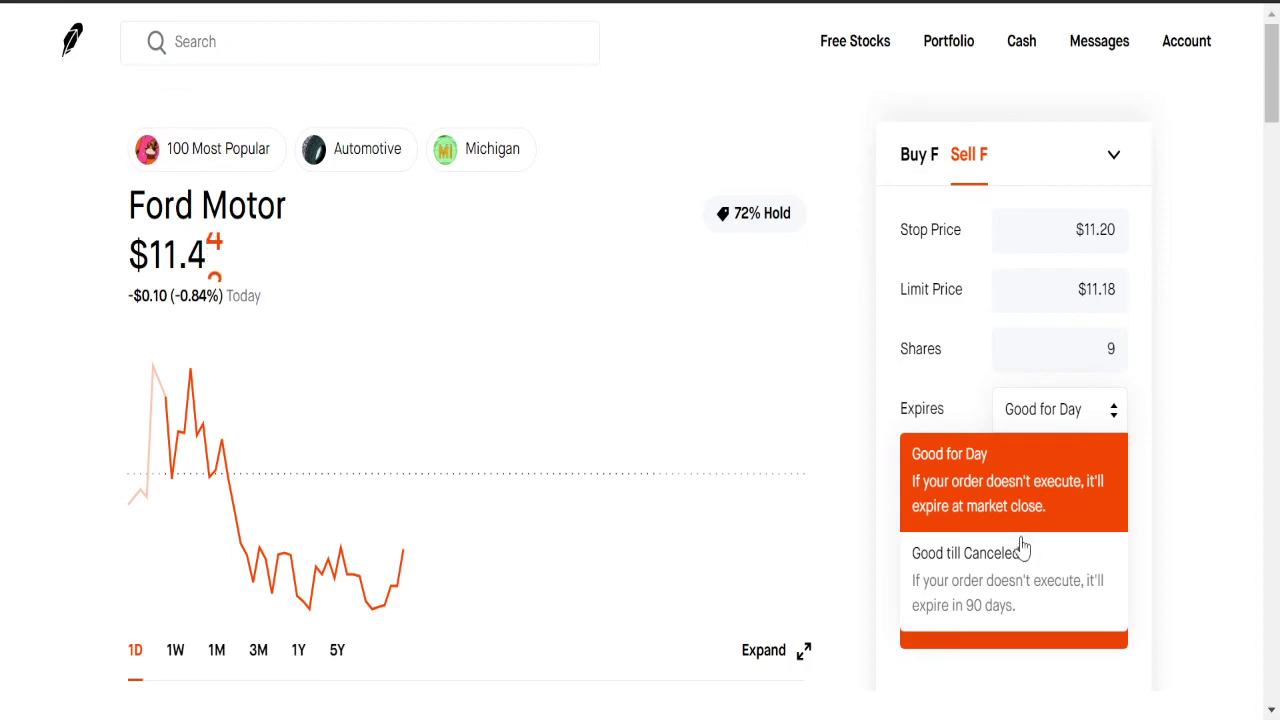
left_click(1125, 485)
Change the sell order type to Trailing Stop Order and review the expiration choices, leaving Good for Day selected.
left_click(1113, 154)
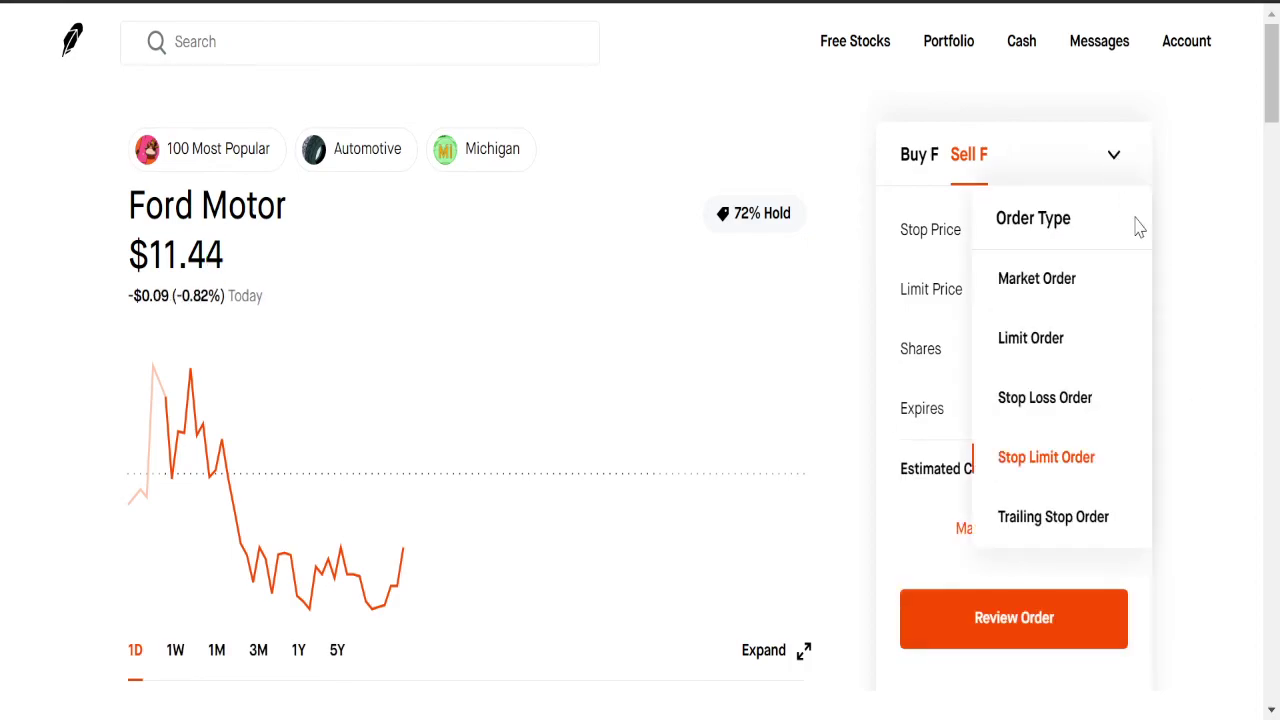
left_click(1072, 518)
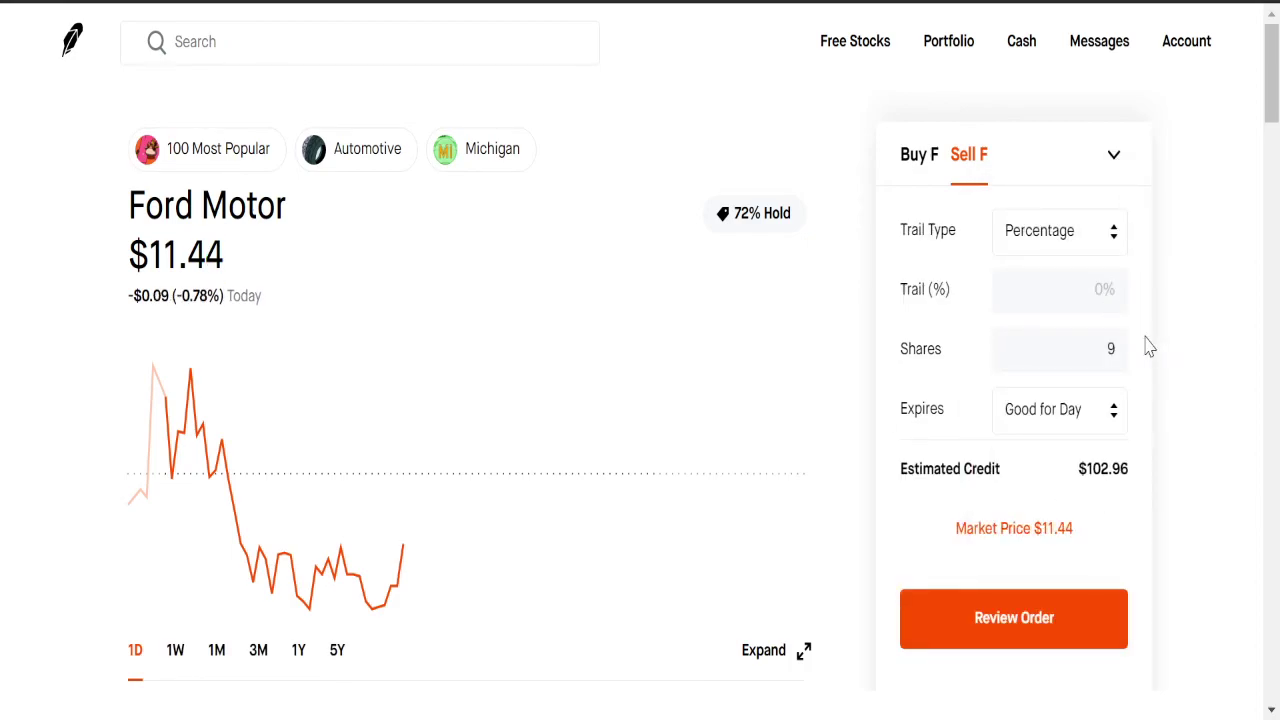
left_click(1064, 428)
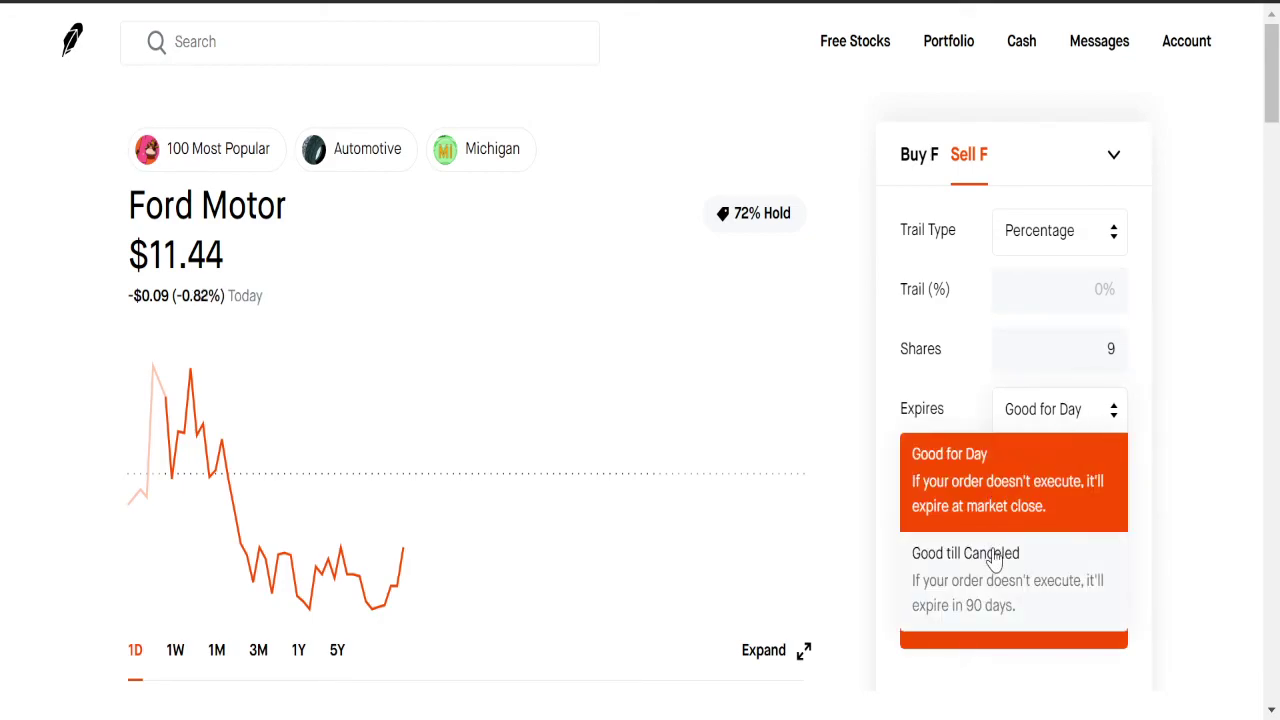
left_click(1109, 517)
Try trail percentages of 5% and 10% for the trailing stop order and clear the trail value again.
left_click(1060, 289)
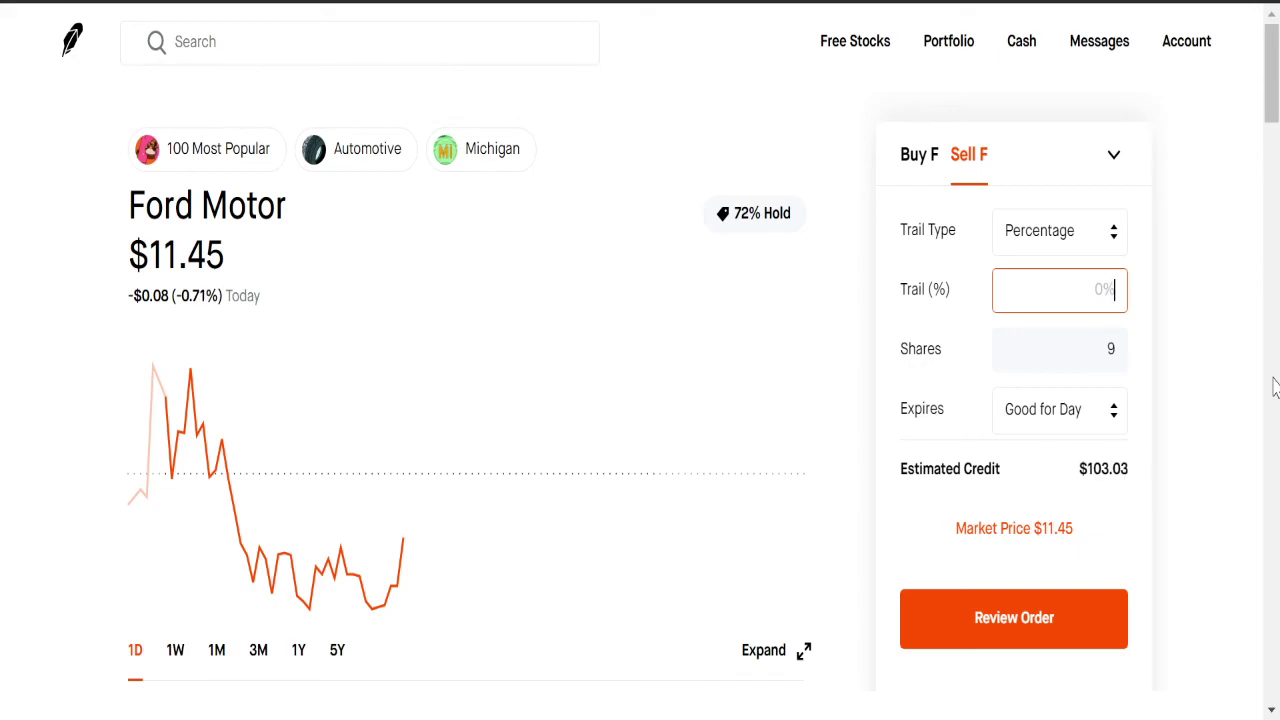
type("5")
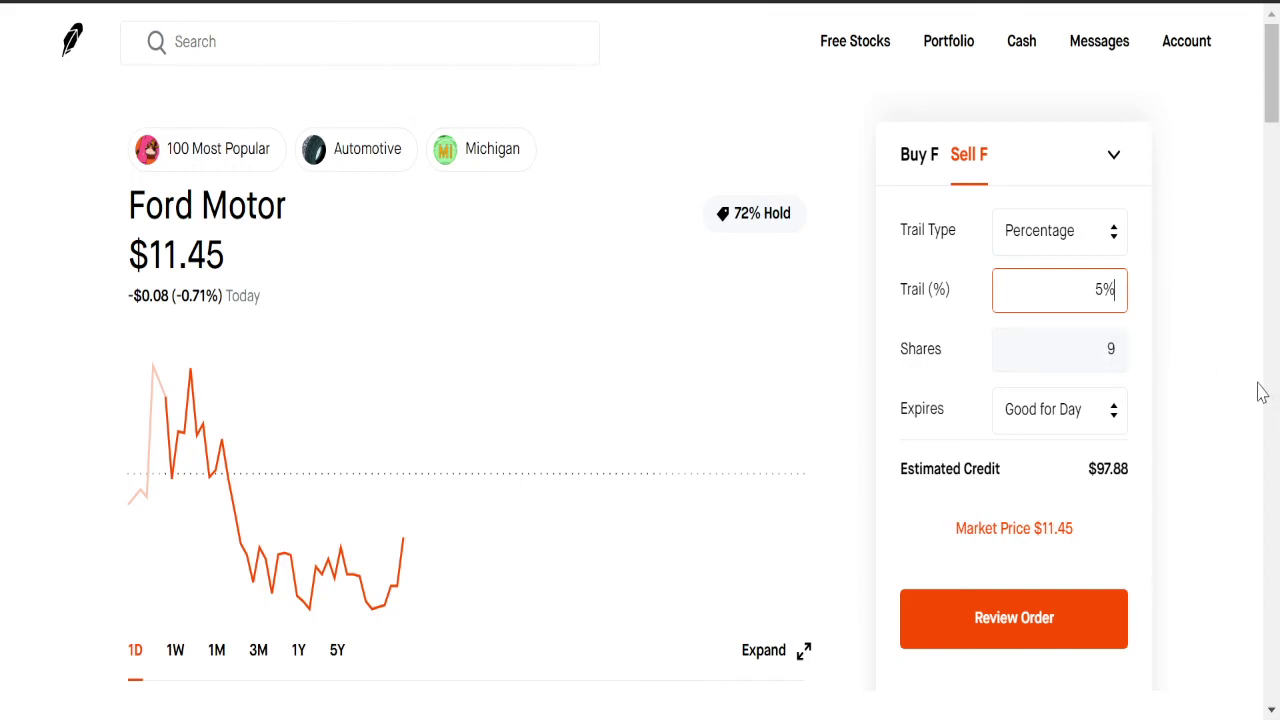
key("BackSpace")
type("10")
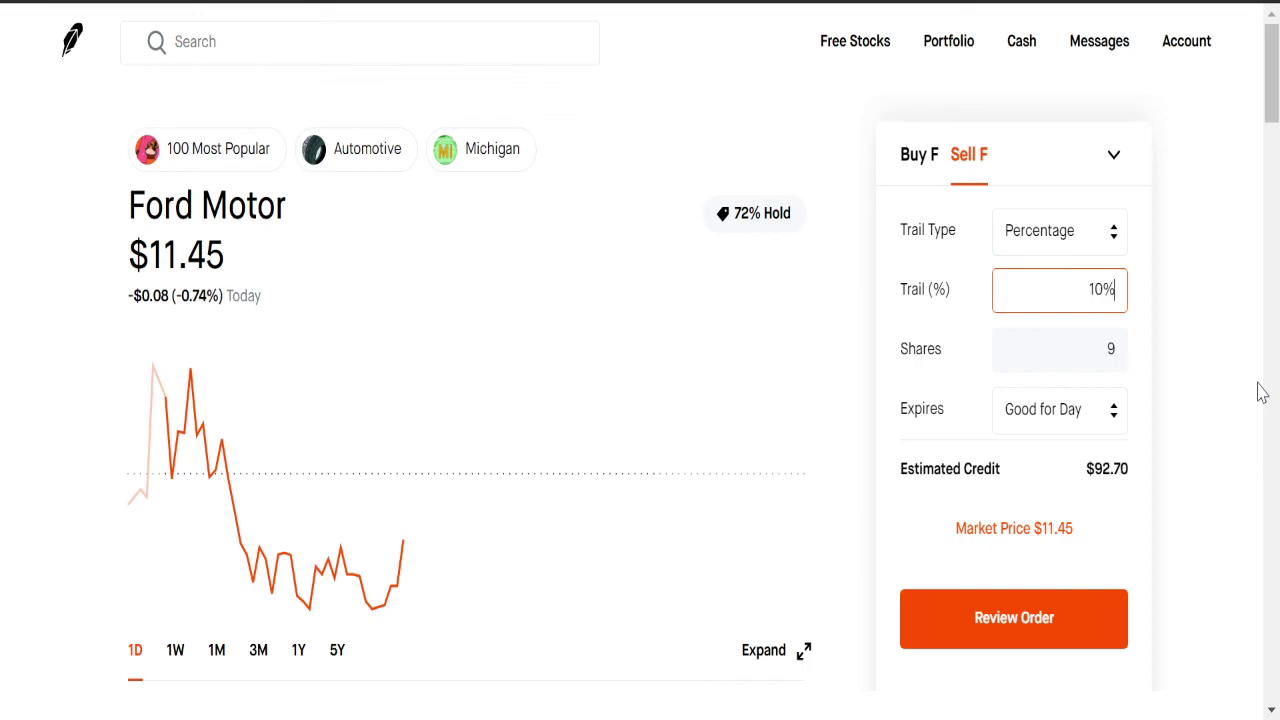
key("BackSpace")
key("BackSpace")
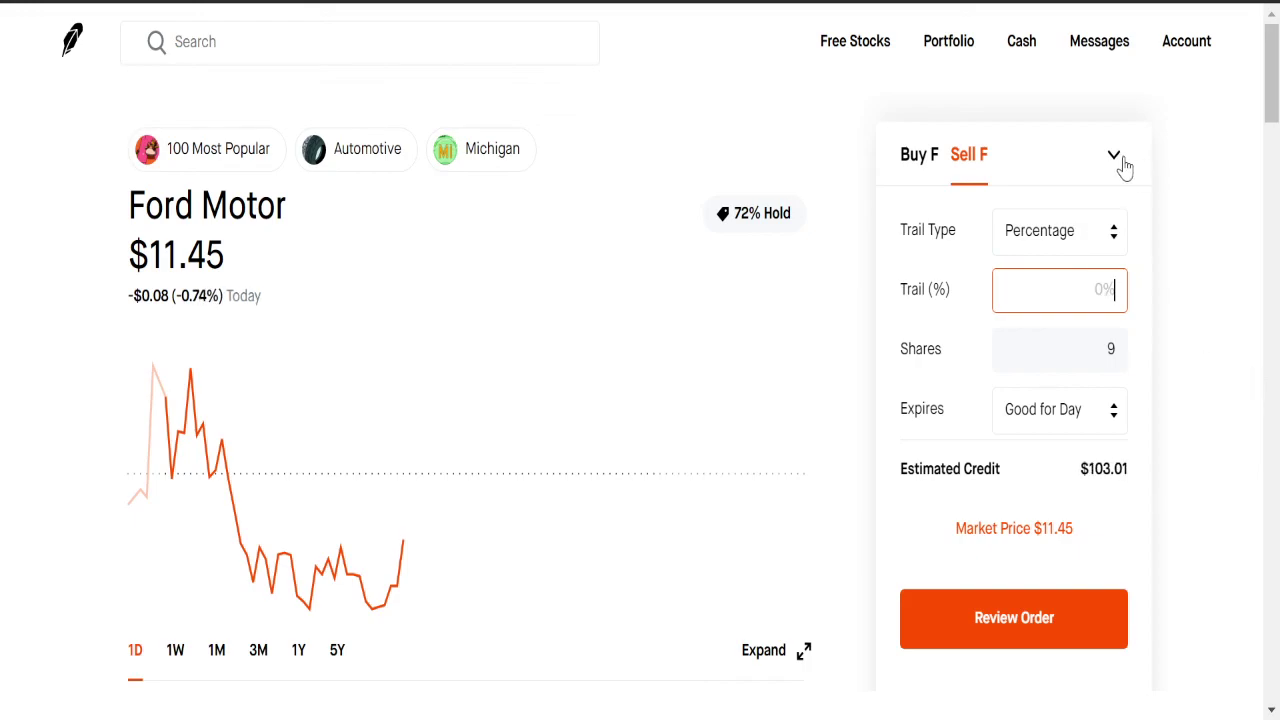
left_click(1120, 162)
left_click(1207, 340)
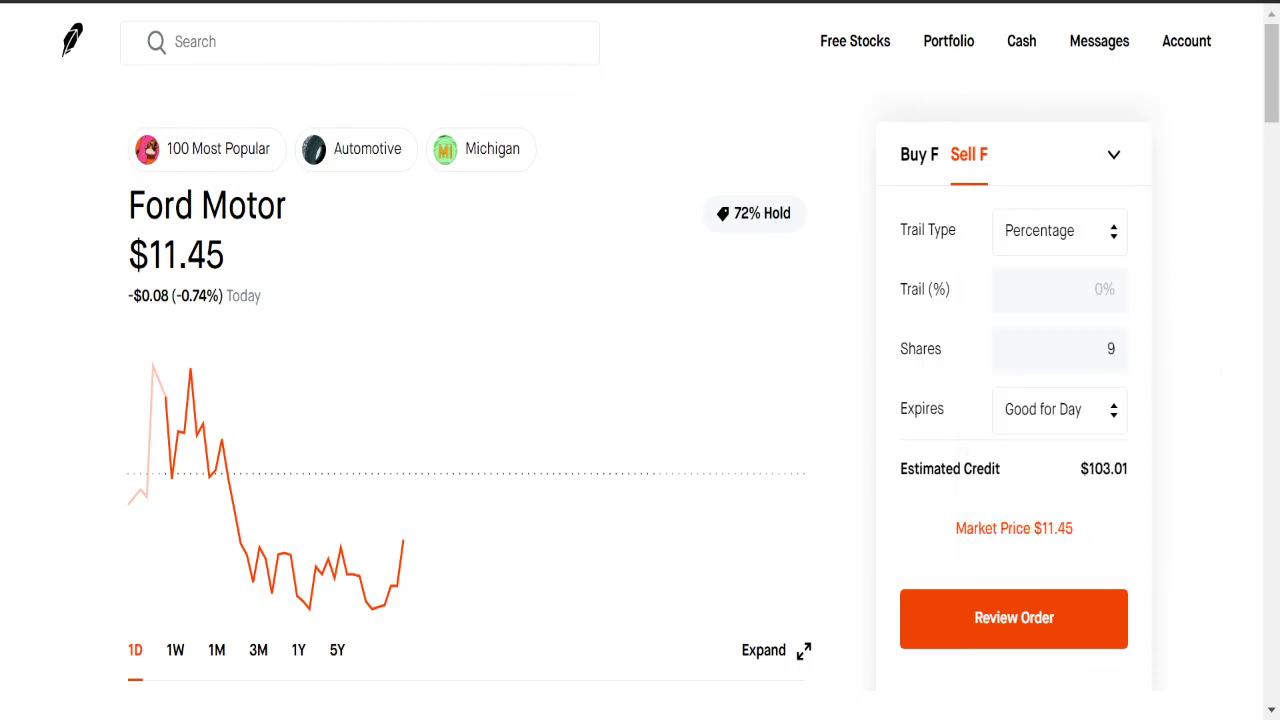